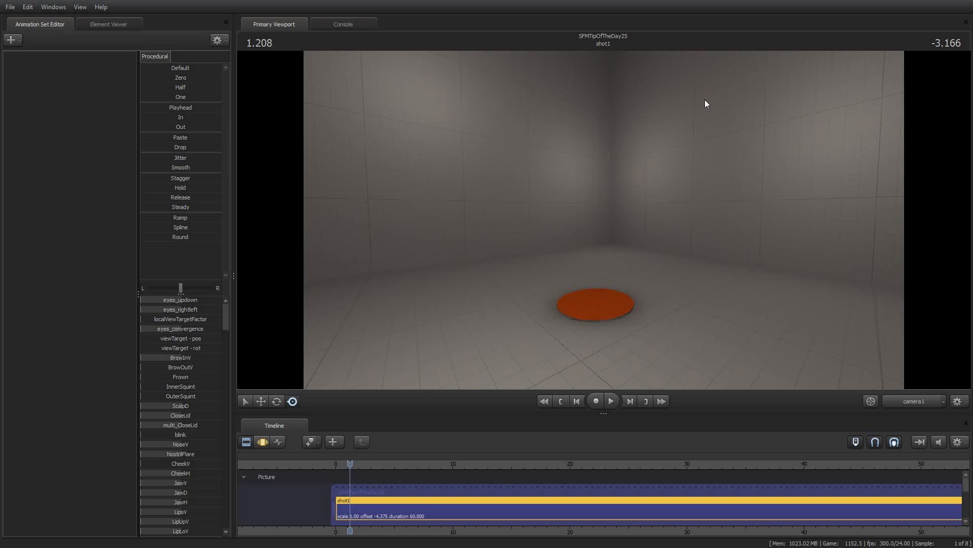
# Add an animation set for the scout model player\hwm\scout.mdl in front of the empty room wall.
pyautogui.moveTo(705, 99); pyautogui.dragTo(353, 194)
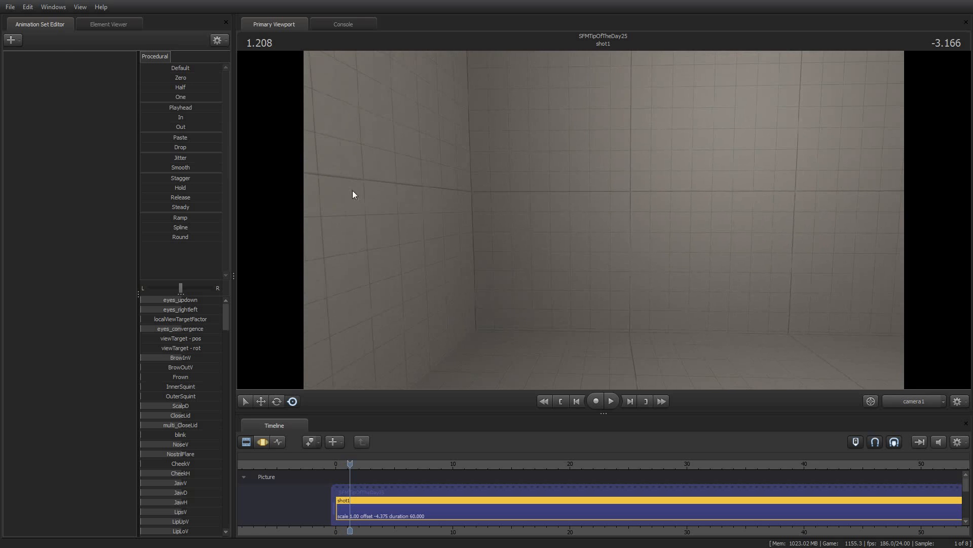
pyautogui.click(20, 42)
pyautogui.click(36, 78)
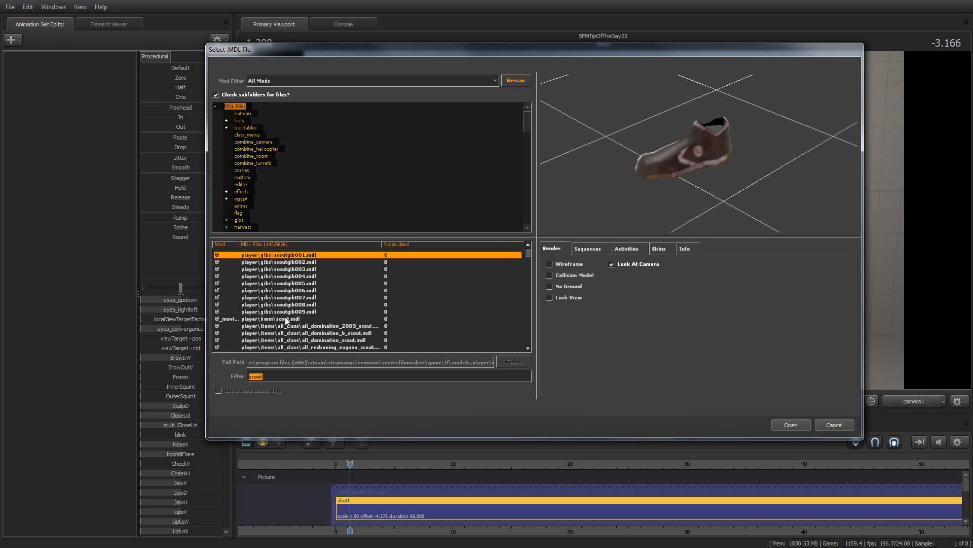
pyautogui.click(288, 318)
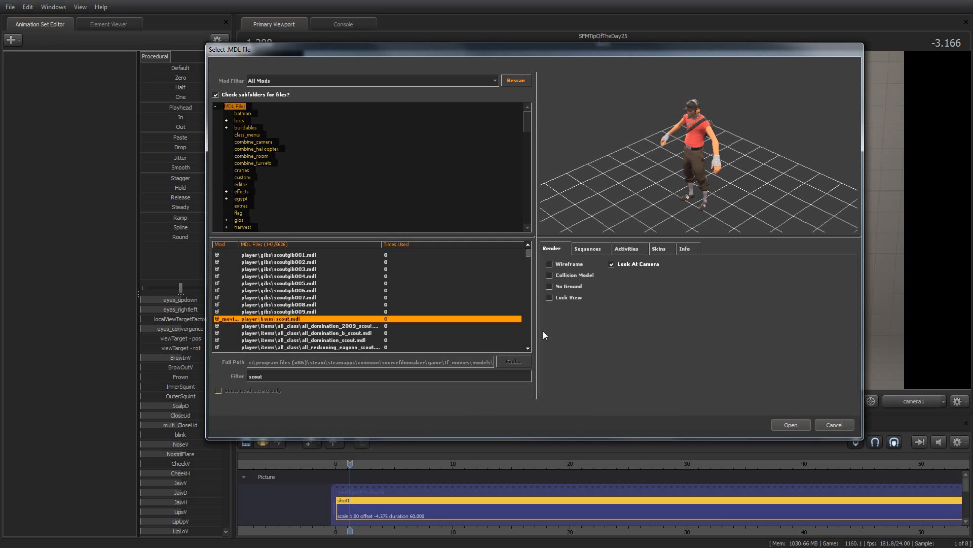
pyautogui.click(791, 425)
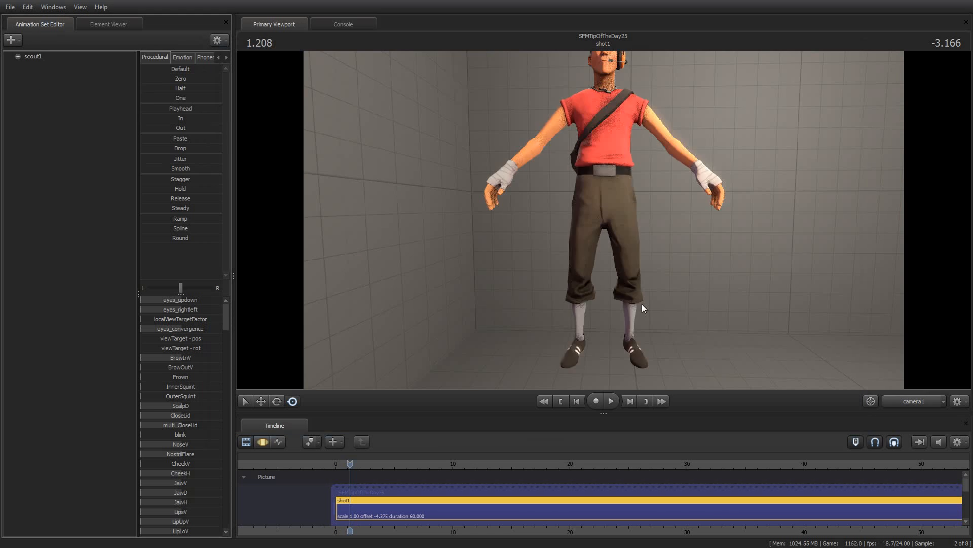
# In the Motion Editor at the shot's first frame, move scout1 farther back in the room and turn it about its vertical axis.
pyautogui.click(264, 441)
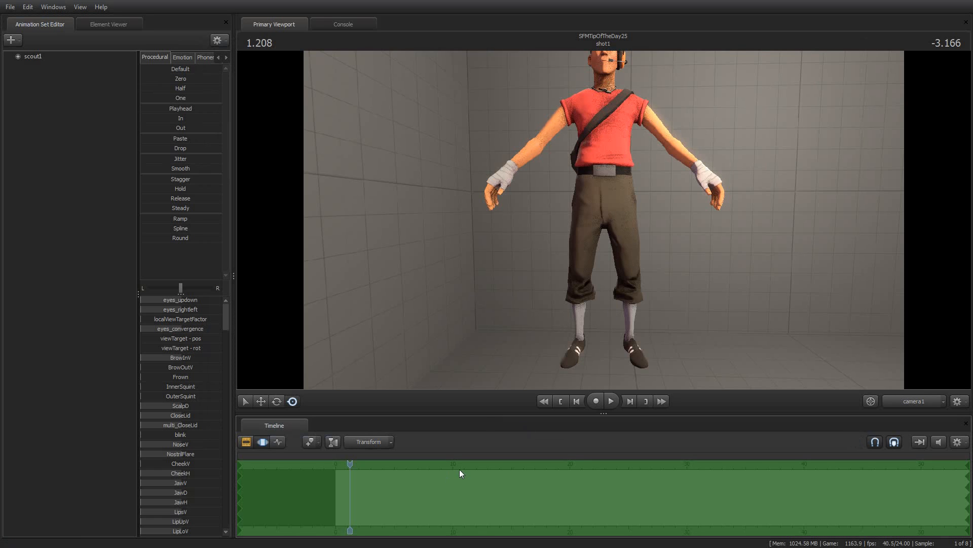
pyautogui.press('Home')
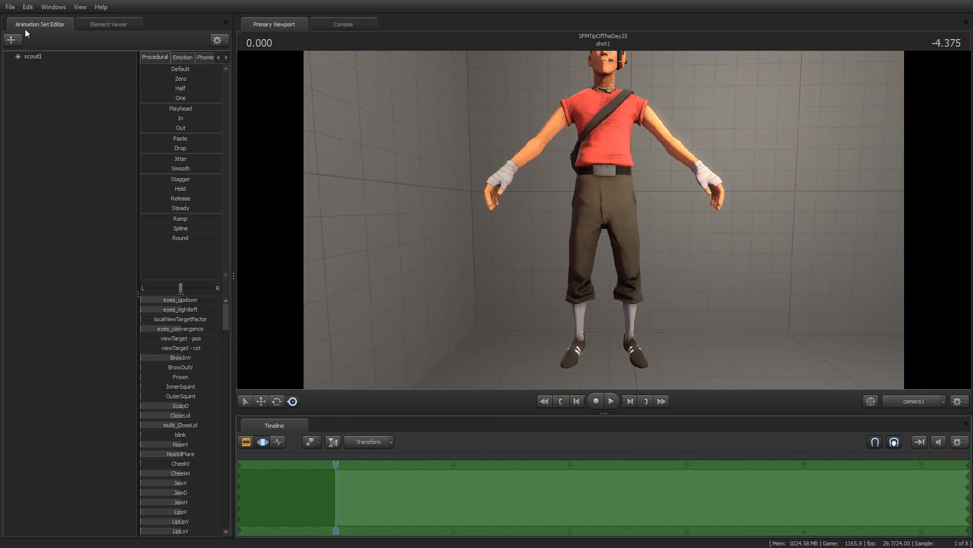
pyautogui.click(31, 57)
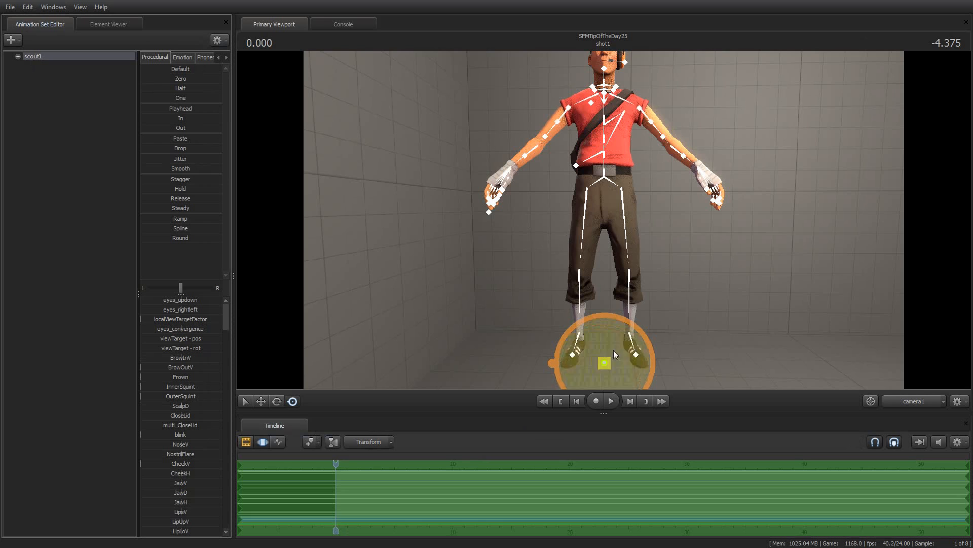
pyautogui.moveTo(605, 363); pyautogui.dragTo(500, 250)
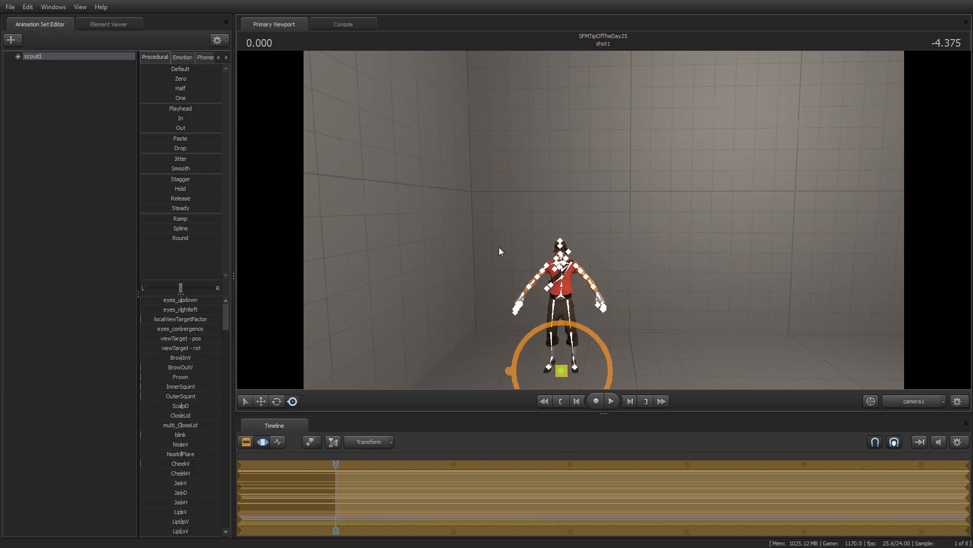
pyautogui.click(277, 401)
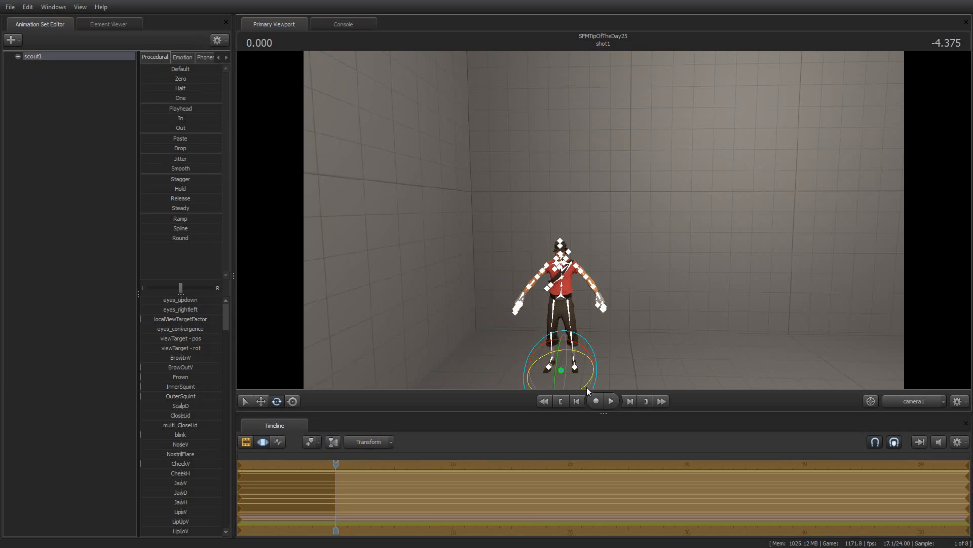
pyautogui.moveTo(585, 384); pyautogui.dragTo(619, 364)
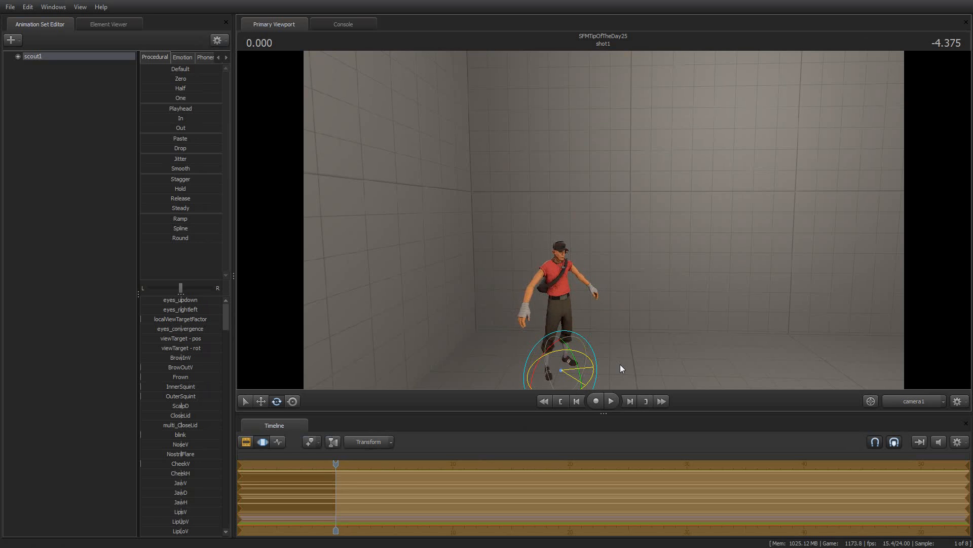
# Import the Run_PRIMARY sequence onto scout1 with move_x at 1.00, move_y at 0.00 and root motion generated.
pyautogui.moveTo(603, 220)
pyautogui.mouseDown()
pyautogui.moveTo(720, 220)
pyautogui.moveTo(547, 220)
pyautogui.moveTo(608, 219)
pyautogui.mouseUp()
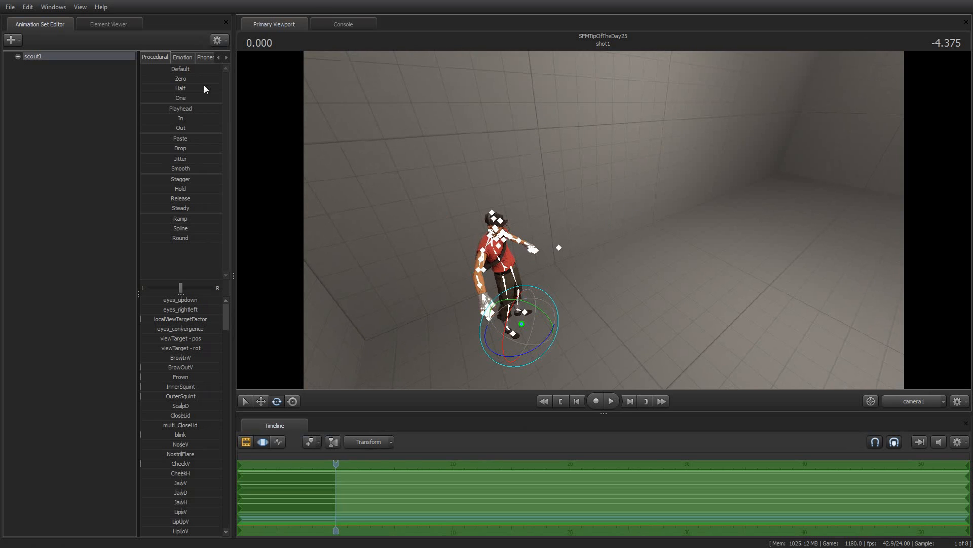
pyautogui.rightClick(57, 57)
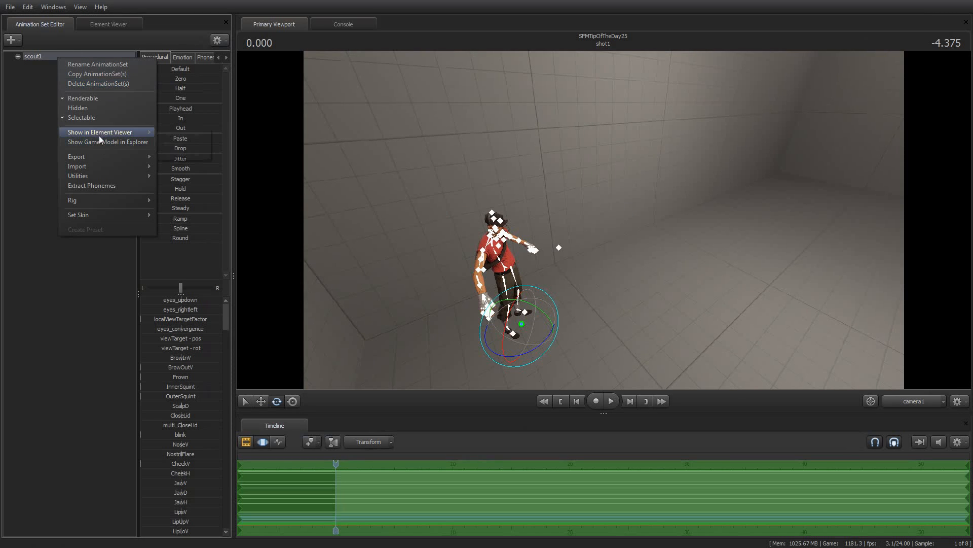
pyautogui.moveTo(99, 133)
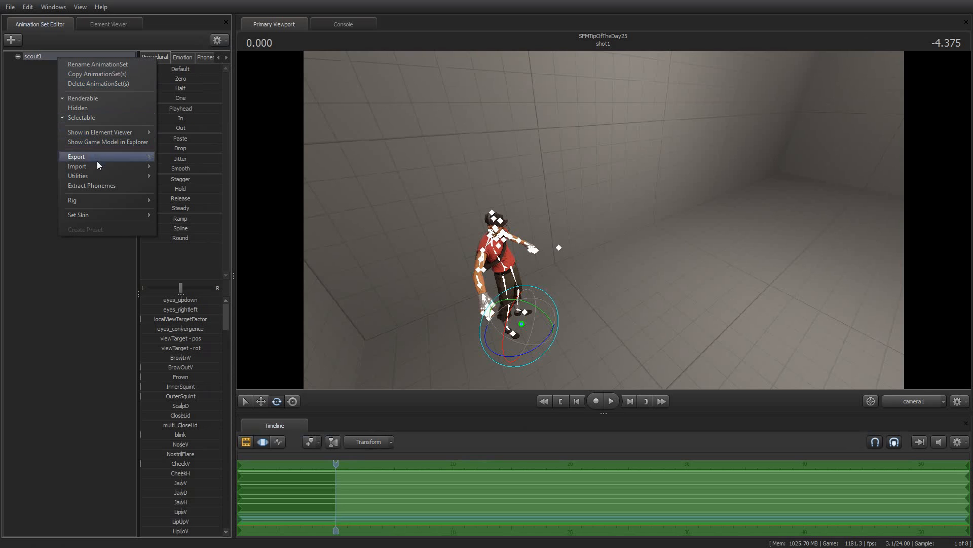
pyautogui.click(173, 175)
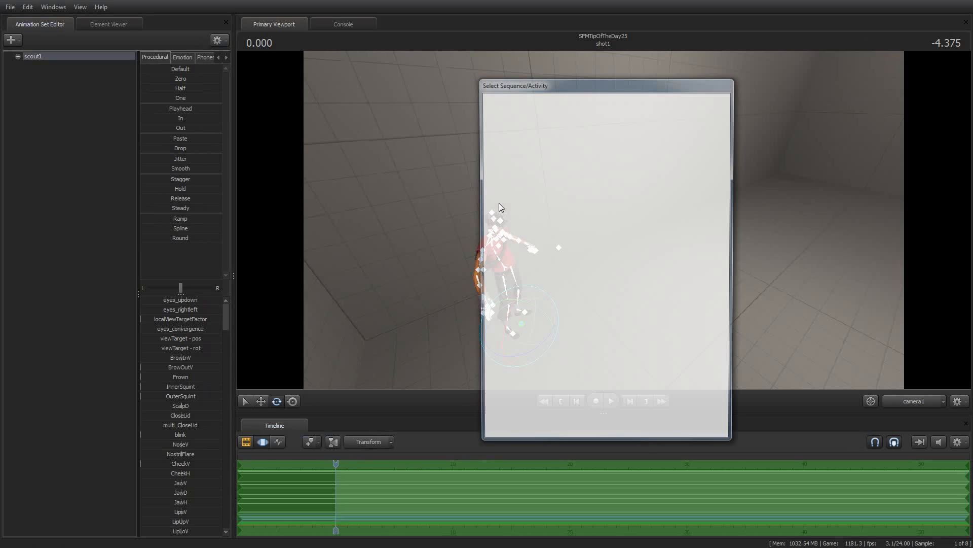
pyautogui.click(574, 286)
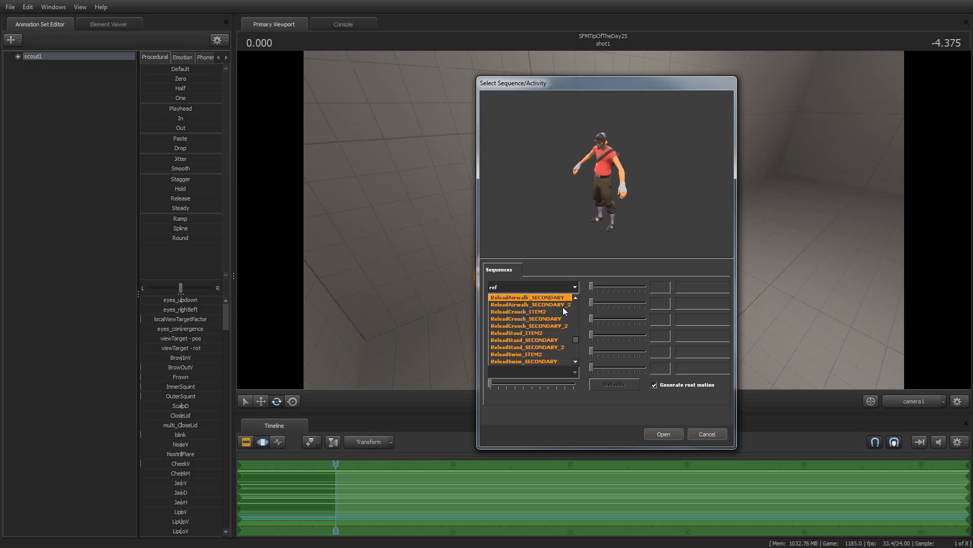
pyautogui.scroll(-3, 561, 307)
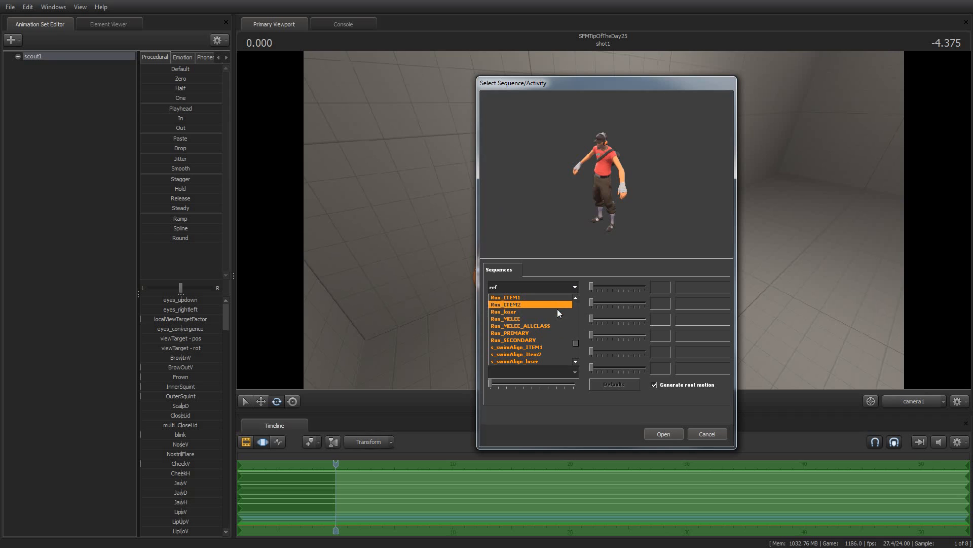
pyautogui.click(537, 334)
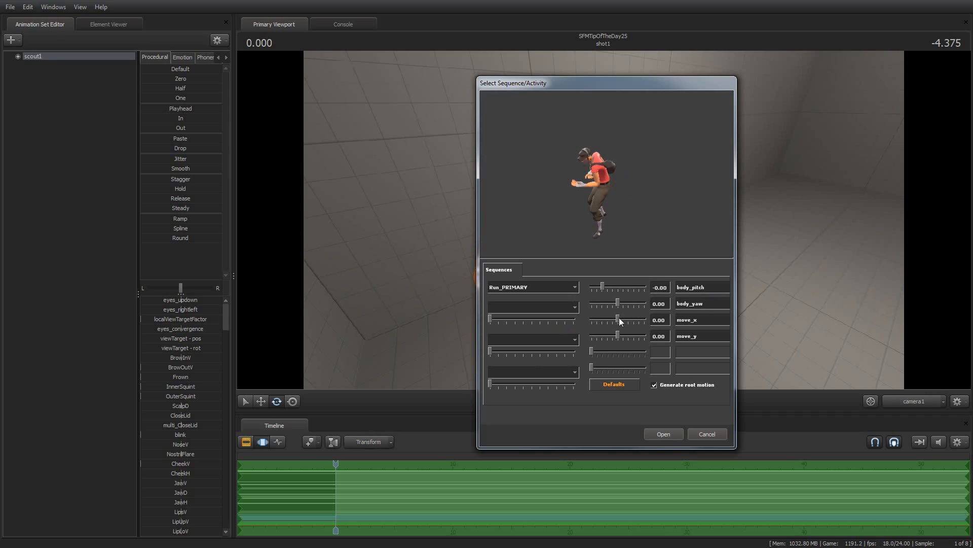
pyautogui.moveTo(619, 317); pyautogui.dragTo(688, 315)
pyautogui.moveTo(618, 336)
pyautogui.mouseDown()
pyautogui.moveTo(656, 332)
pyautogui.moveTo(571, 333)
pyautogui.moveTo(619, 331)
pyautogui.mouseUp()
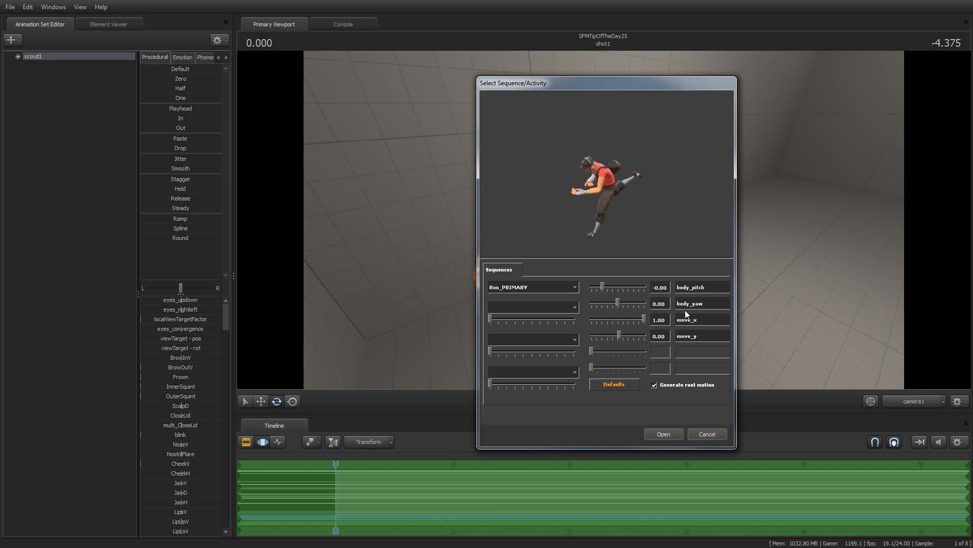
pyautogui.click(668, 432)
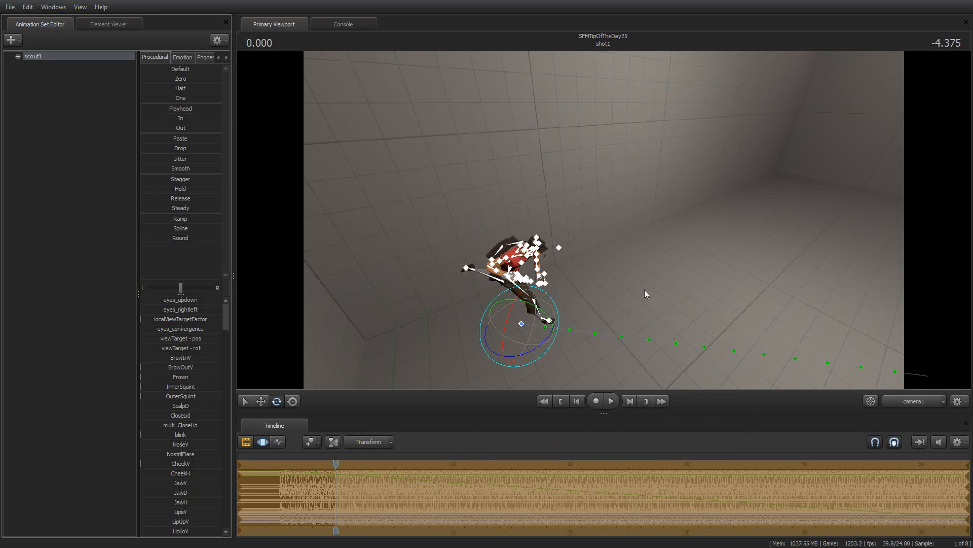
# Play the shot from its start to examine scout1's run along the generated motion path.
pyautogui.click(613, 403)
pyautogui.click(617, 398)
pyautogui.press('Home')
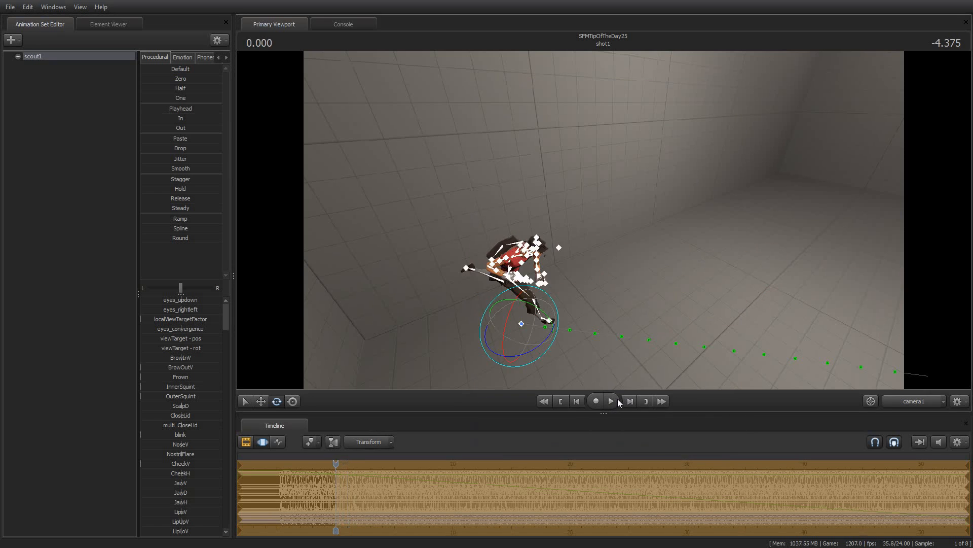
pyautogui.moveTo(672, 266); pyautogui.dragTo(740, 265)
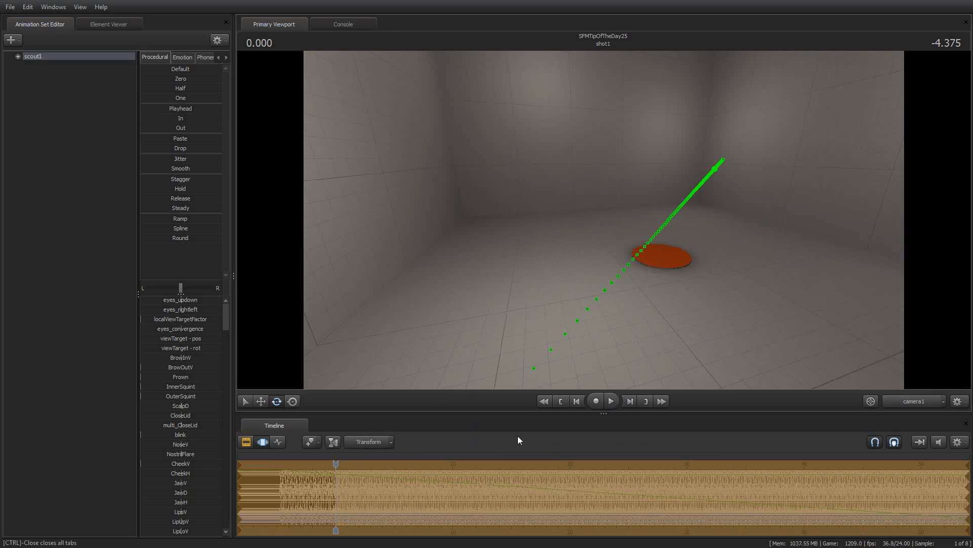
pyautogui.click(611, 402)
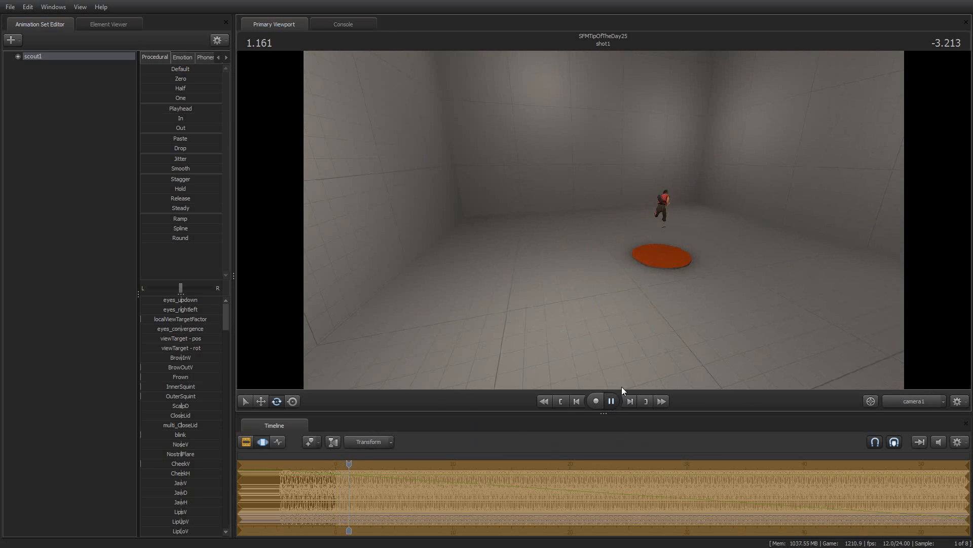
pyautogui.click(613, 401)
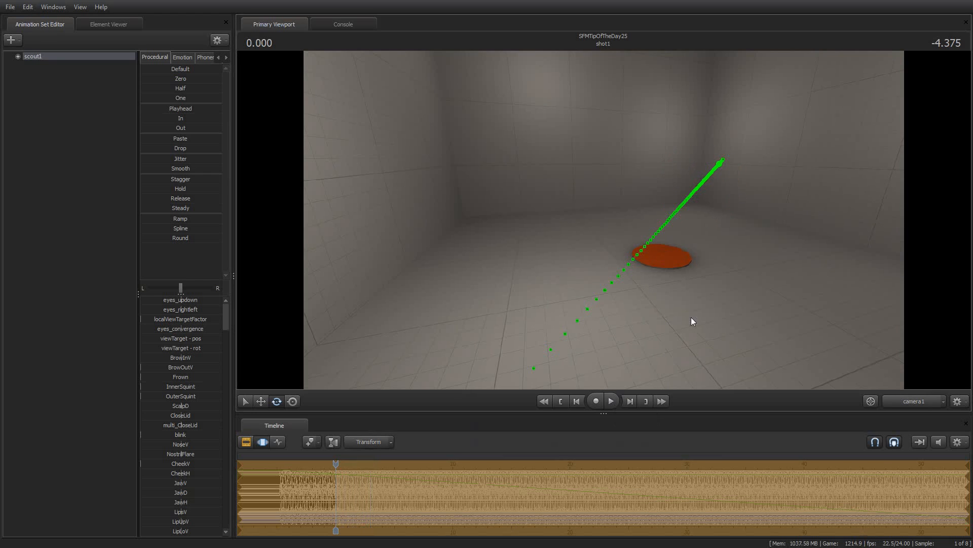
# Try rotating scout1's entire motion path about its vertical axis in Transform mode over the whole timeline.
pyautogui.moveTo(692, 318); pyautogui.dragTo(604, 220)
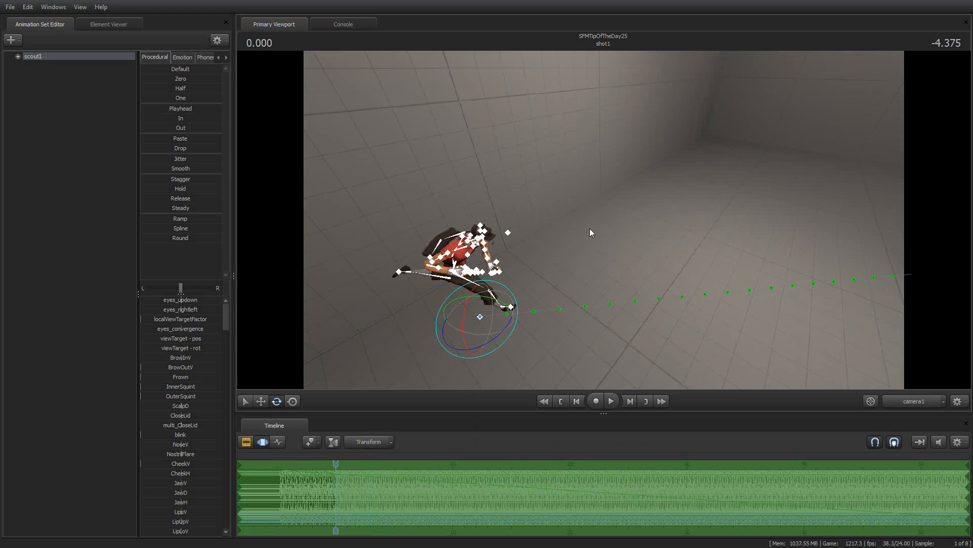
pyautogui.click(391, 442)
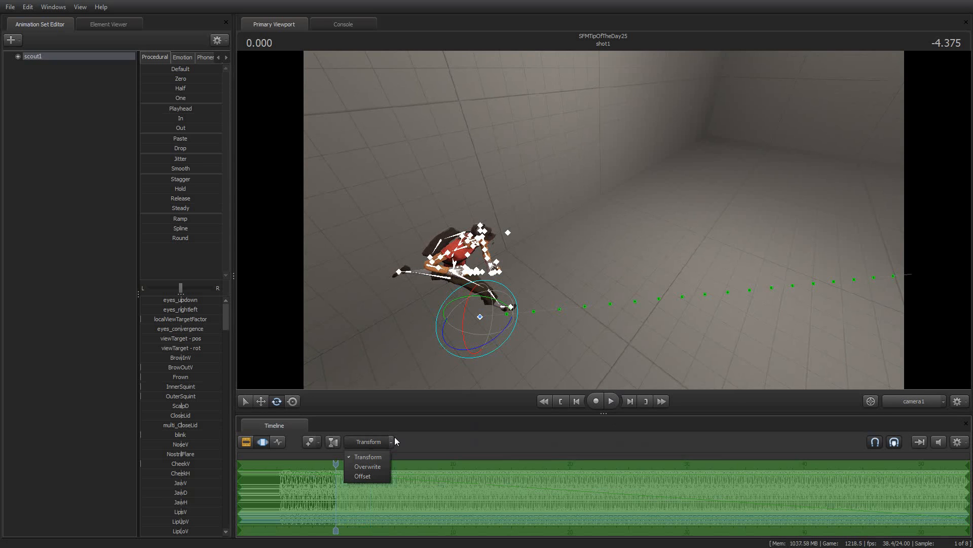
pyautogui.click(603, 220)
pyautogui.moveTo(674, 216); pyautogui.dragTo(906, 131)
pyautogui.press('s')
pyautogui.press('s')
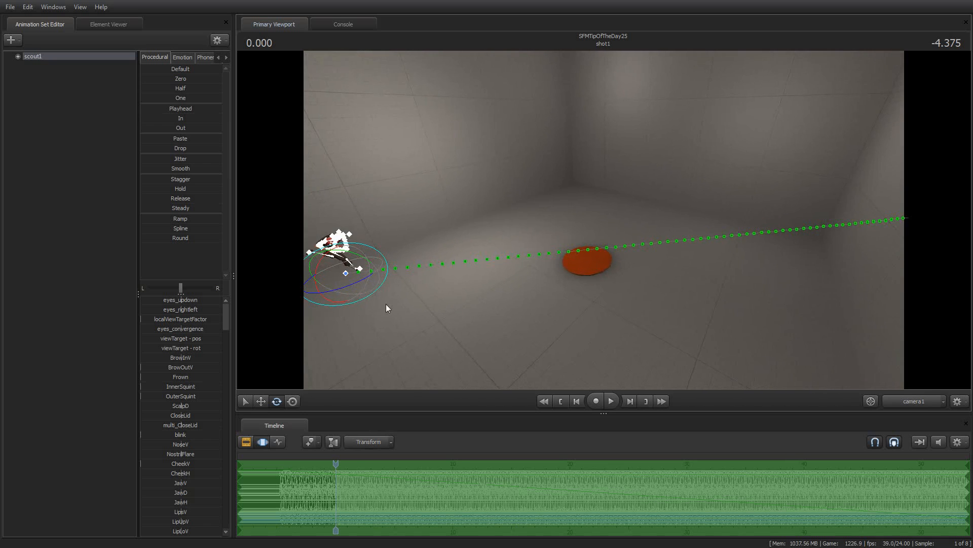
pyautogui.moveTo(343, 288)
pyautogui.mouseDown()
pyautogui.moveTo(401, 246)
pyautogui.moveTo(320, 282)
pyautogui.moveTo(373, 264)
pyautogui.moveTo(355, 288)
pyautogui.mouseUp()
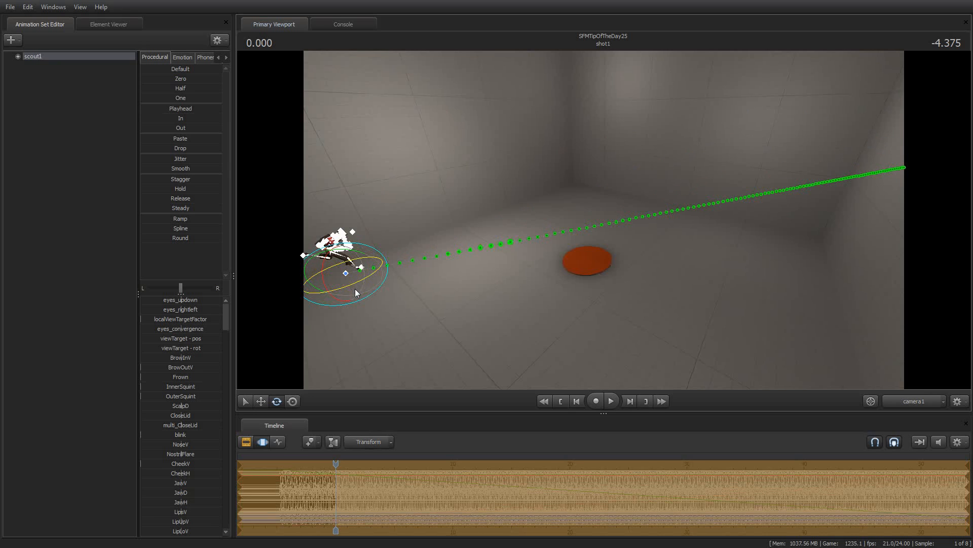
pyautogui.hotkey('ctrl', 'z')
# Select roughly the first second of the shot and rotate scout1's motion path within it toward the room's back corner.
pyautogui.keyDown('shift'); pyautogui.moveTo(403, 496); pyautogui.dragTo(482, 492); pyautogui.keyUp('shift')
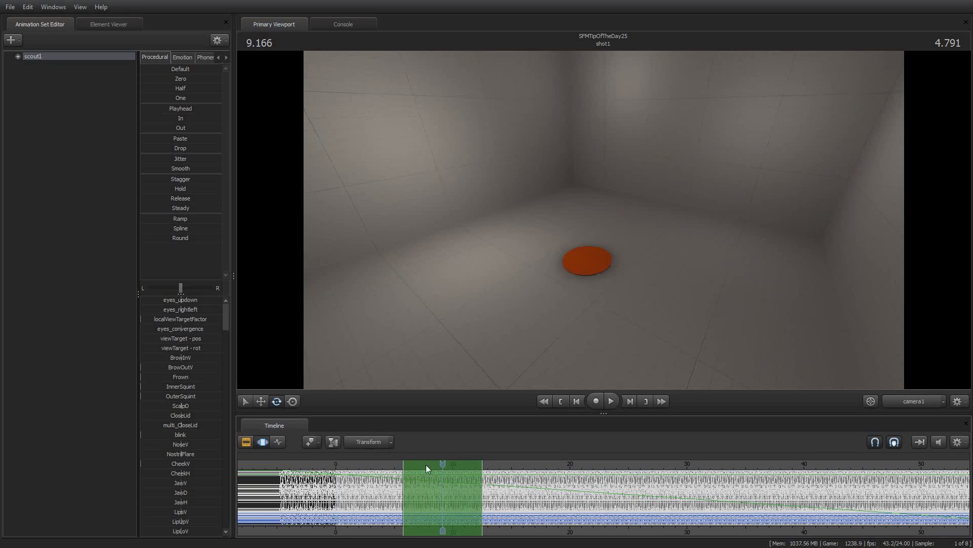
pyautogui.moveTo(426, 464); pyautogui.dragTo(352, 482)
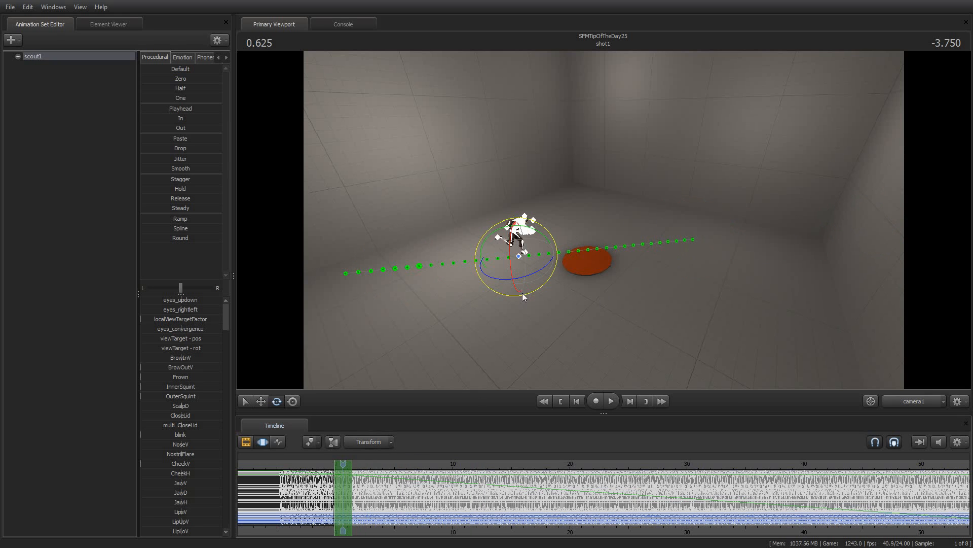
pyautogui.moveTo(523, 278); pyautogui.dragTo(535, 260)
# Widen the falloff on both sides of the time selection to smooth the end of the rotated path.
pyautogui.click(365, 506)
pyautogui.scroll(1, 360, 502)
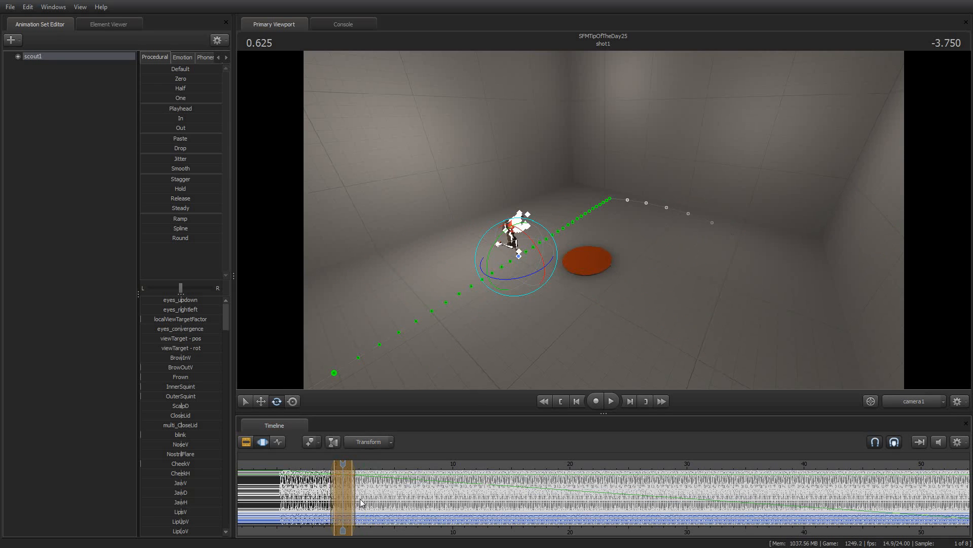
pyautogui.scroll(1, 360, 501)
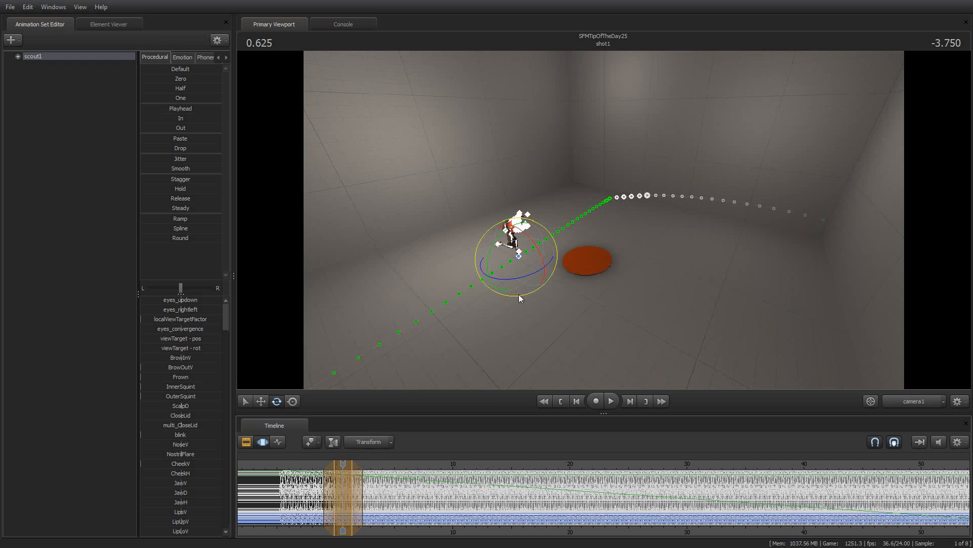
# Play the shot from its start to examine how scout1 follows the bent path, pausing past the selection.
pyautogui.press('Home')
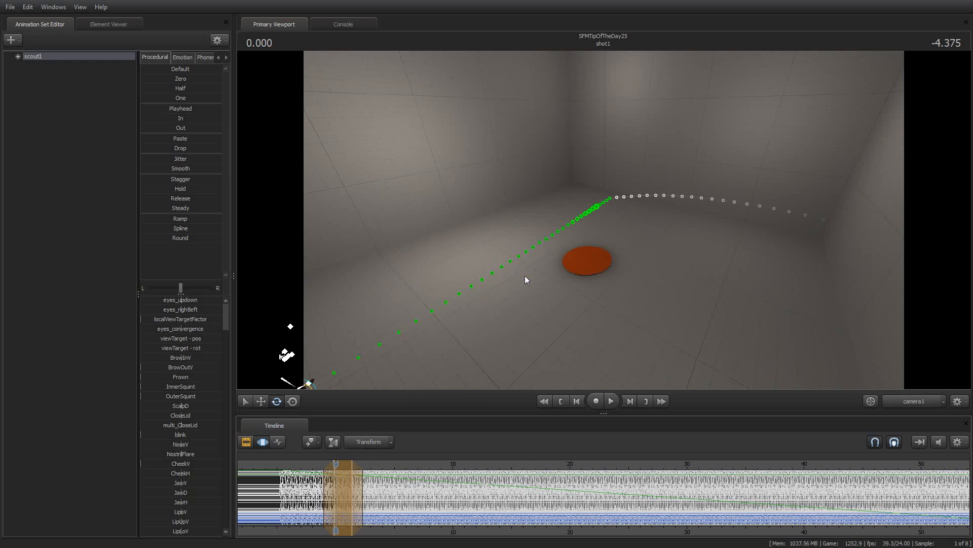
pyautogui.moveTo(674, 252); pyautogui.dragTo(603, 220)
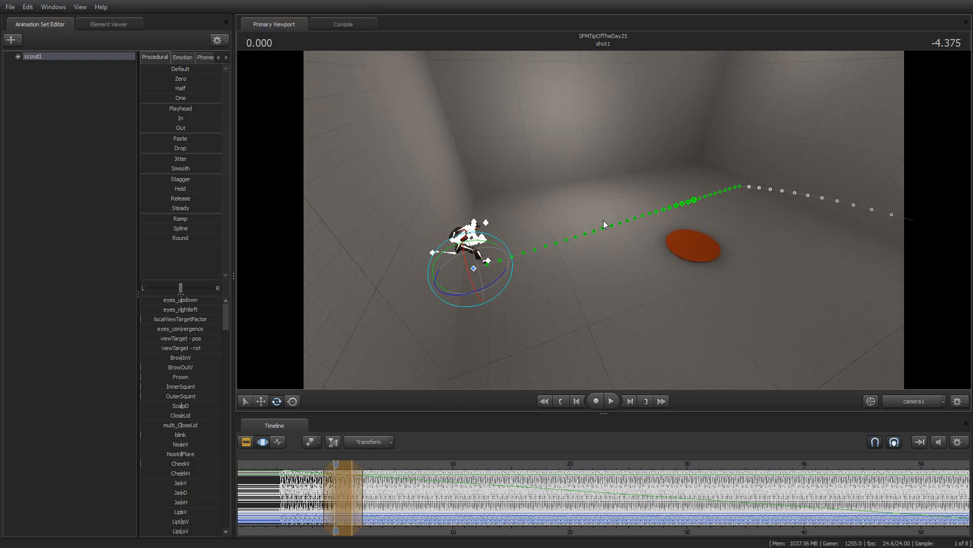
pyautogui.press('space')
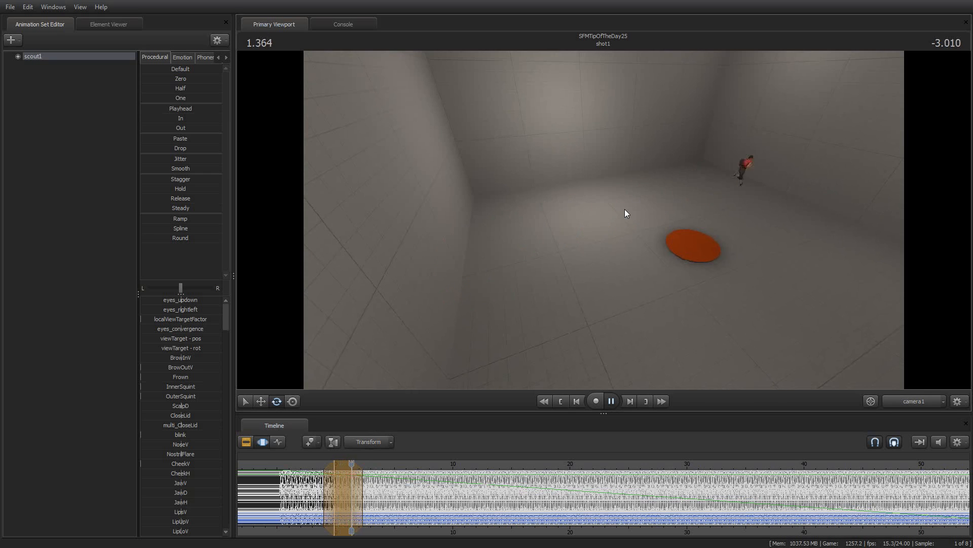
pyautogui.moveTo(625, 213); pyautogui.dragTo(574, 243)
pyautogui.press('space')
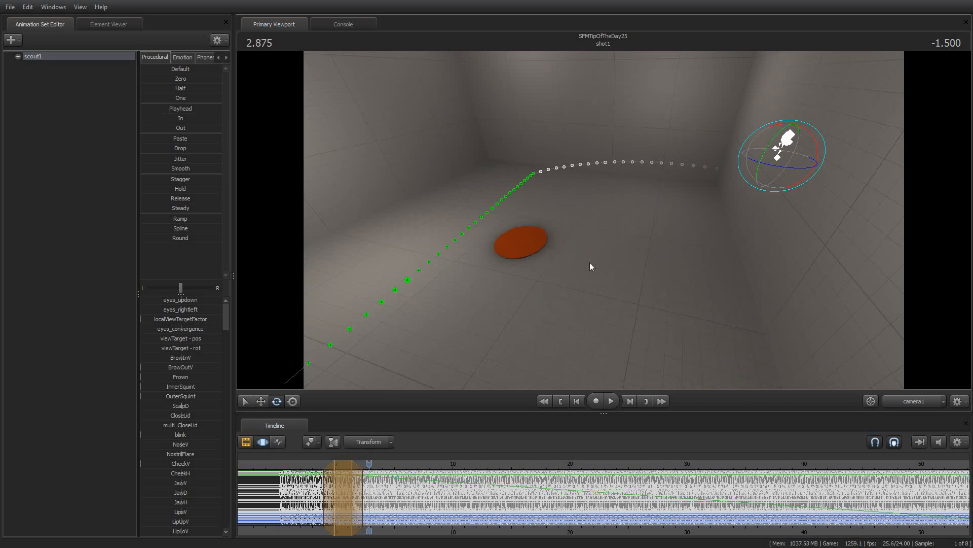
# Return to the start of the shot, undo the bend in scout1's motion path and select the entire timeline.
pyautogui.moveTo(640, 276); pyautogui.dragTo(424, 379)
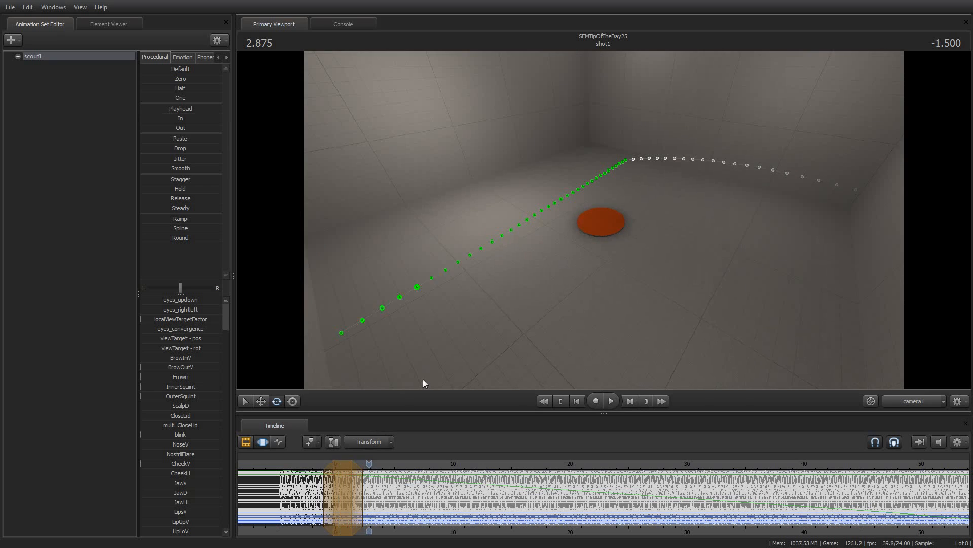
pyautogui.press('Home')
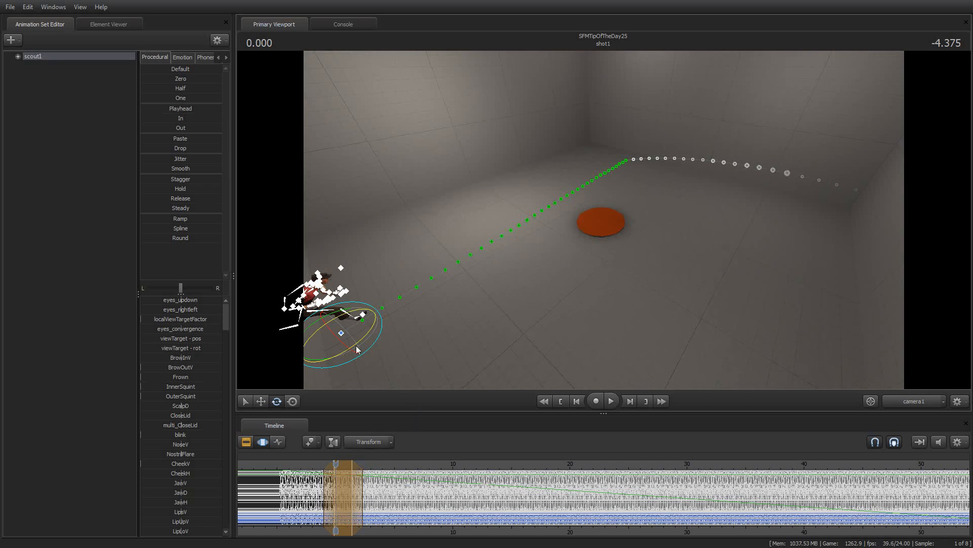
pyautogui.moveTo(347, 351); pyautogui.dragTo(330, 355)
pyautogui.hotkey('ctrl', 'z')
pyautogui.hotkey('ctrl', 'a')
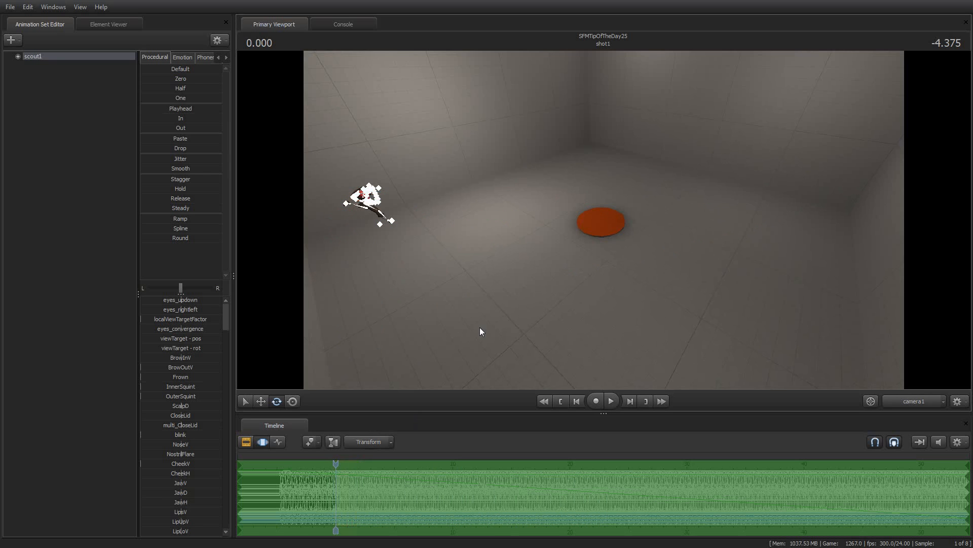
# Try rotating scout1 at the first frame in Overwrite mode over the whole timeline, and play the shot to examine the effect.
pyautogui.moveTo(492, 303); pyautogui.dragTo(535, 294)
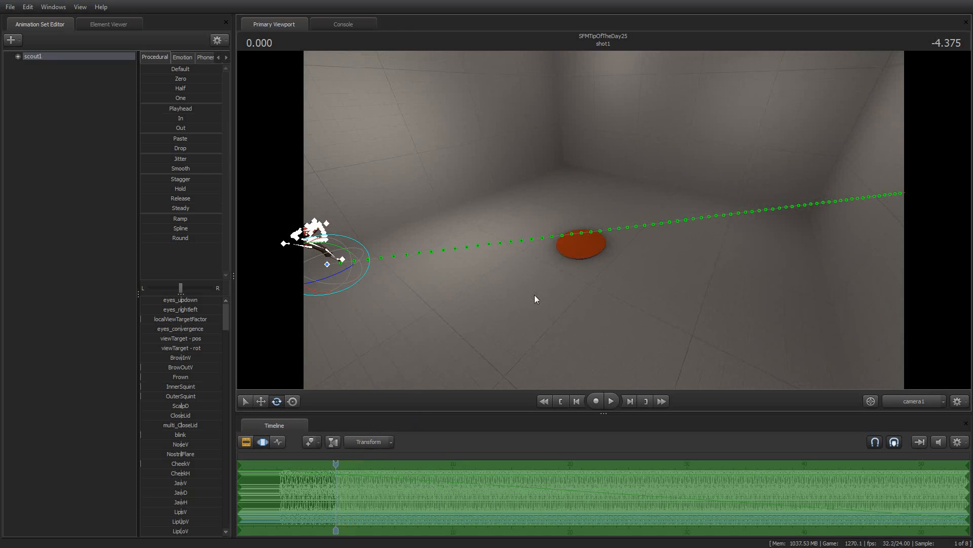
pyautogui.click(391, 442)
pyautogui.click(381, 467)
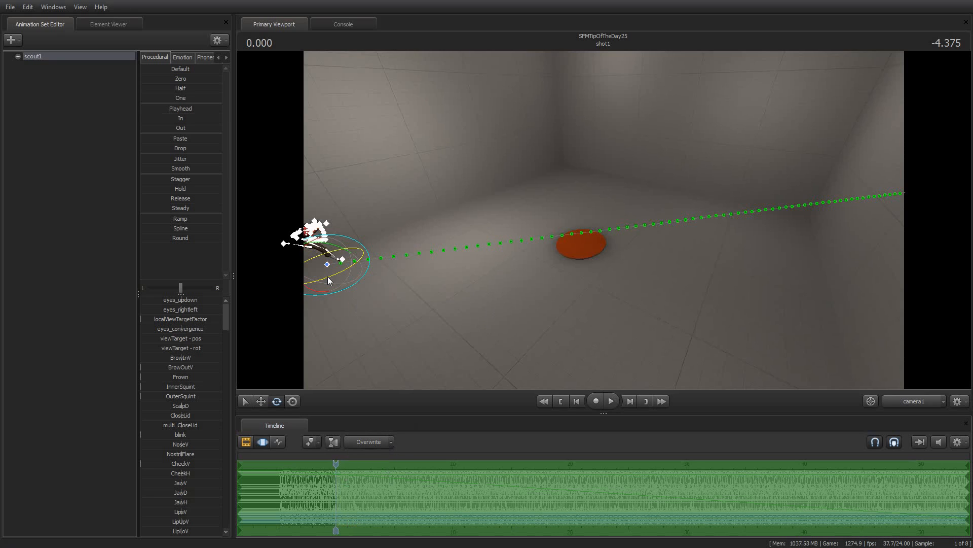
pyautogui.moveTo(327, 276); pyautogui.dragTo(382, 260)
pyautogui.press('space')
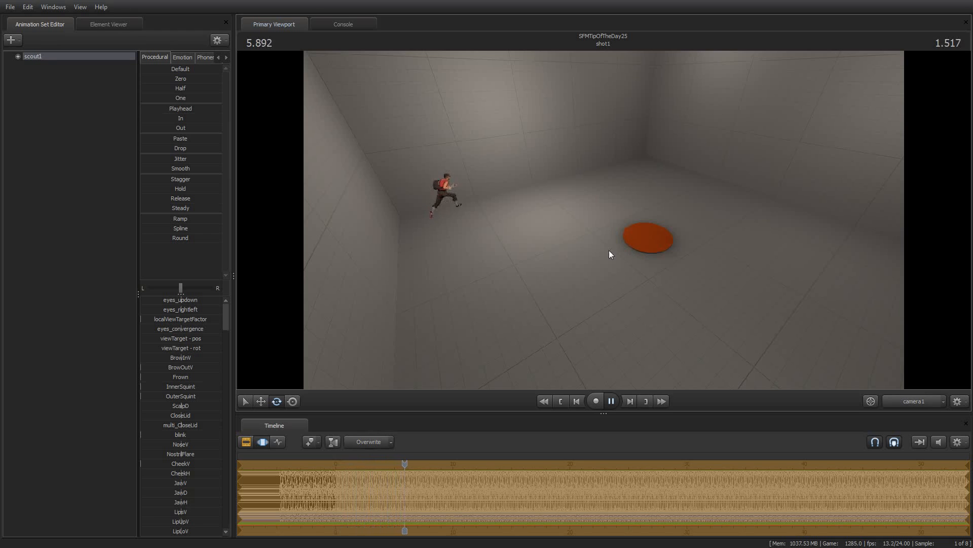
pyautogui.click(611, 401)
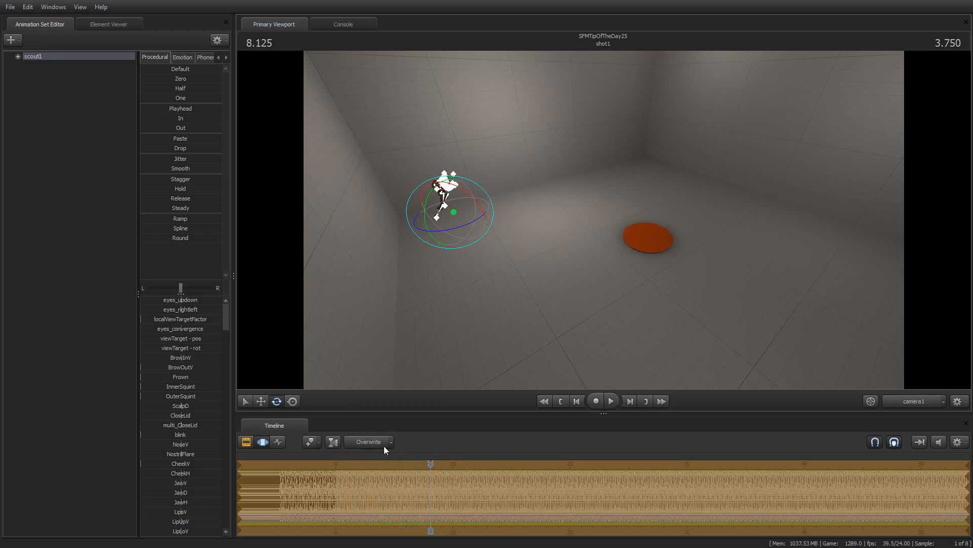
# Undo the Overwrite rotation and make a time selection from about 0.25 to 2 seconds.
pyautogui.press('F2')
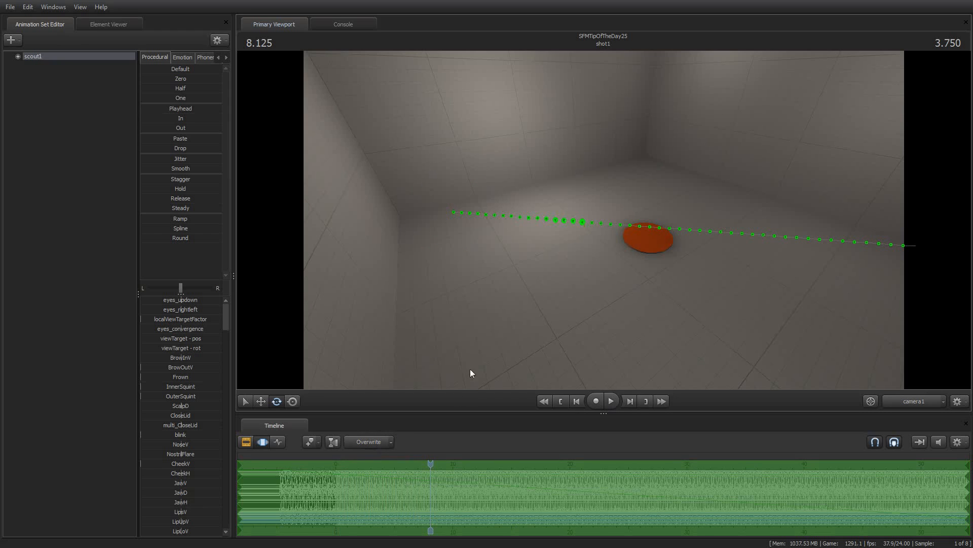
pyautogui.press('Home')
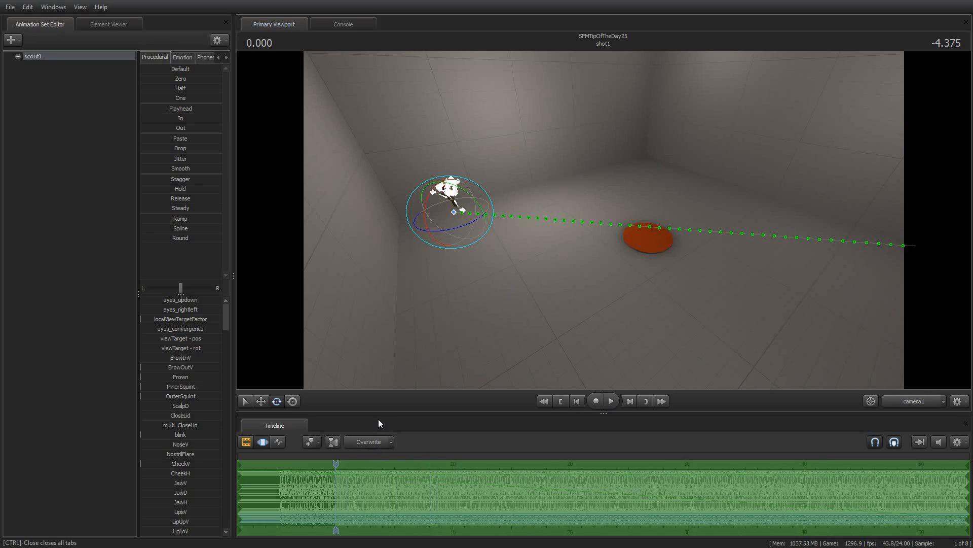
pyautogui.keyDown('shift'); pyautogui.moveTo(436, 486); pyautogui.dragTo(452, 484); pyautogui.keyUp('shift')
pyautogui.moveTo(349, 489)
pyautogui.keyDown('shift'); pyautogui.mouseDown()
pyautogui.moveTo(365, 486)
pyautogui.moveTo(354, 486)
pyautogui.mouseUp(); pyautogui.keyUp('shift')
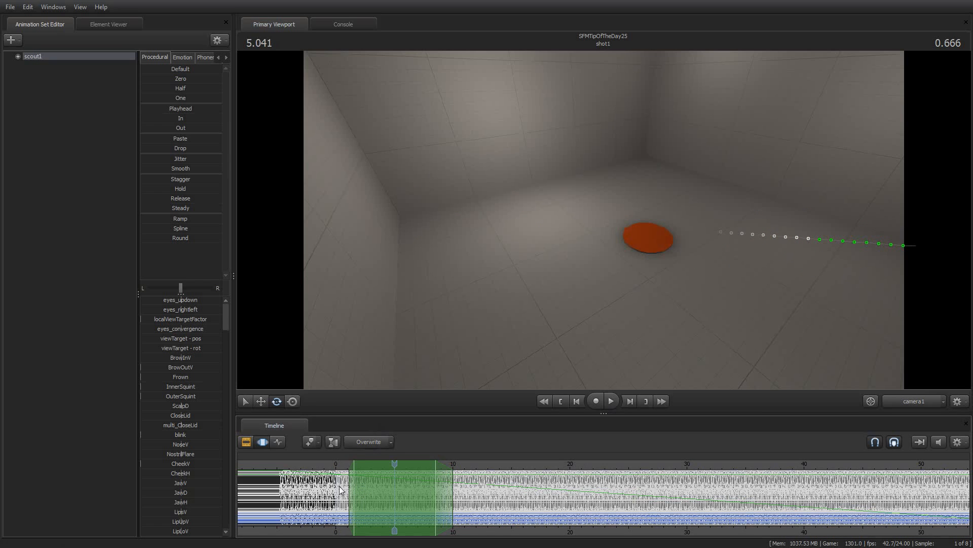
pyautogui.click(349, 486)
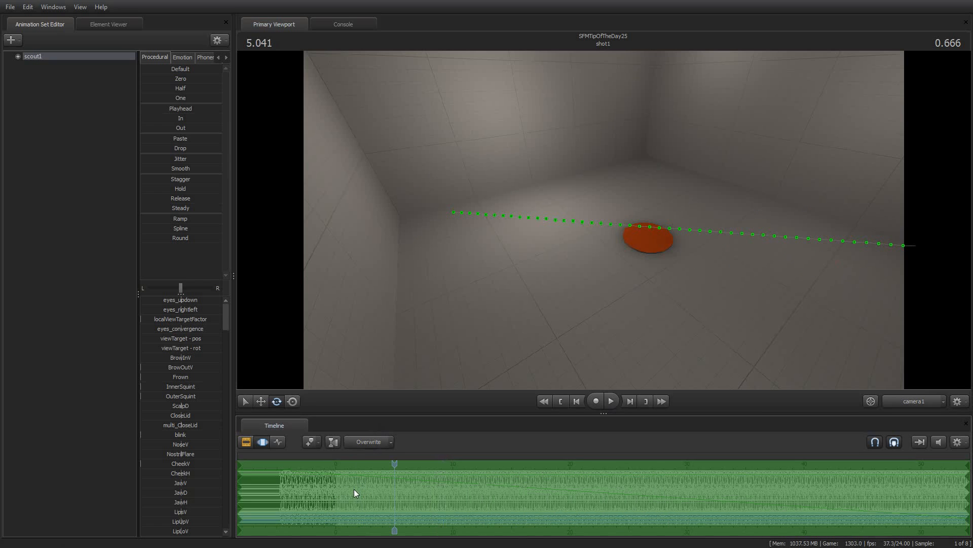
pyautogui.moveTo(354, 489); pyautogui.dragTo(375, 487)
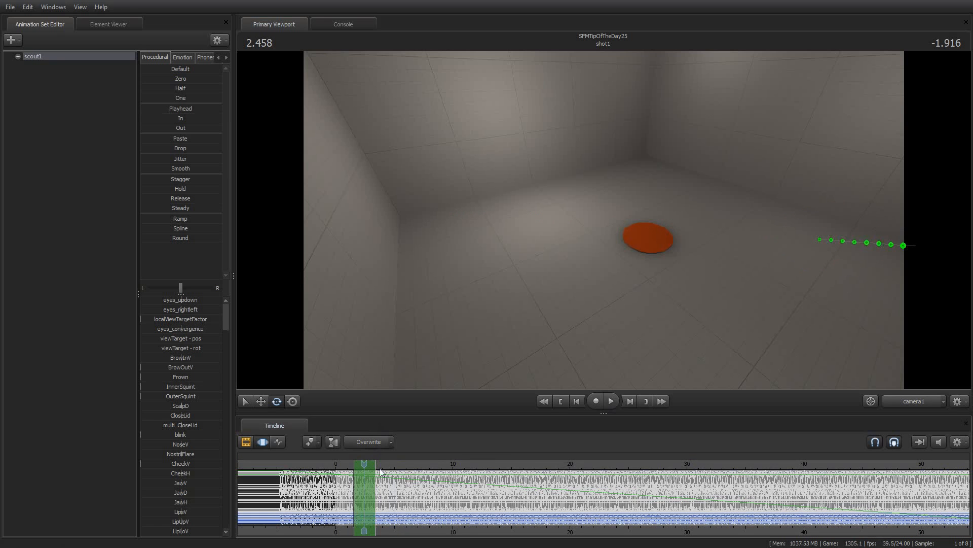
pyautogui.moveTo(646, 304); pyautogui.dragTo(467, 266)
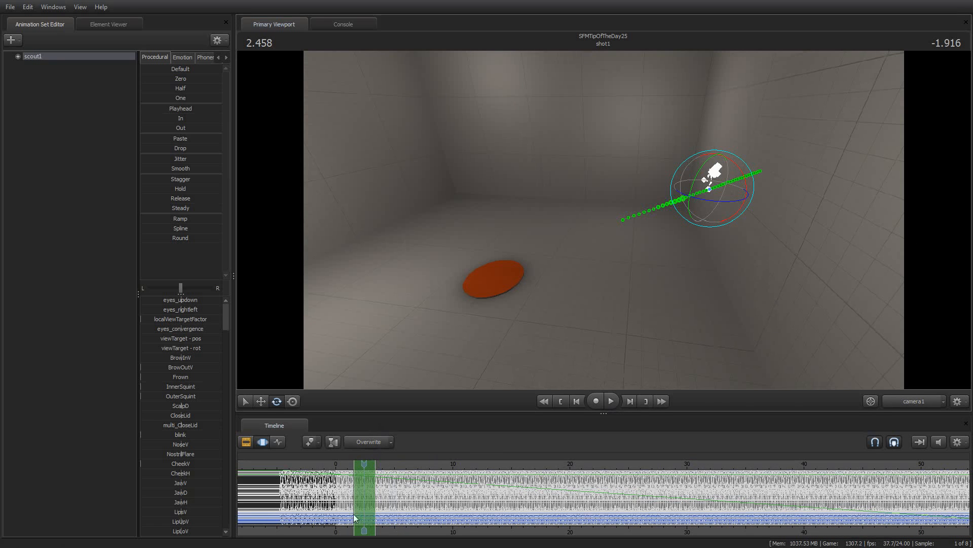
pyautogui.moveTo(359, 490); pyautogui.dragTo(352, 490)
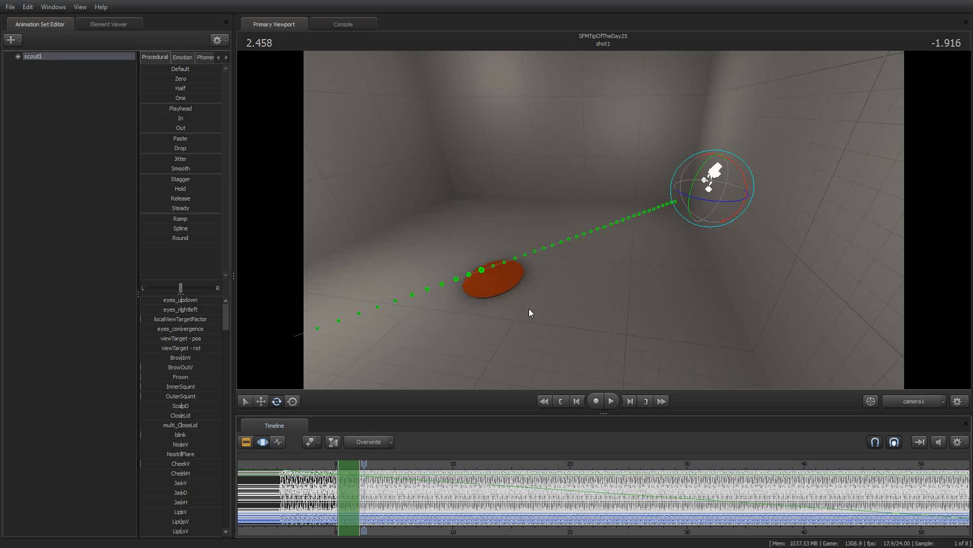
# Try an Overwrite rotation of scout1 at 0.625 seconds within the time selection, and play the result.
pyautogui.moveTo(529, 309); pyautogui.dragTo(625, 224)
pyautogui.press('Home')
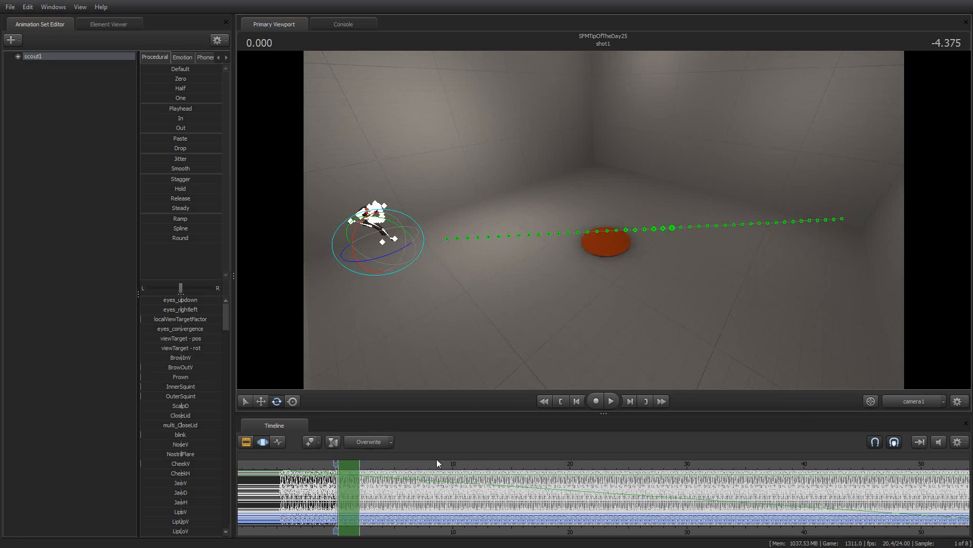
pyautogui.scroll(10, 355, 514)
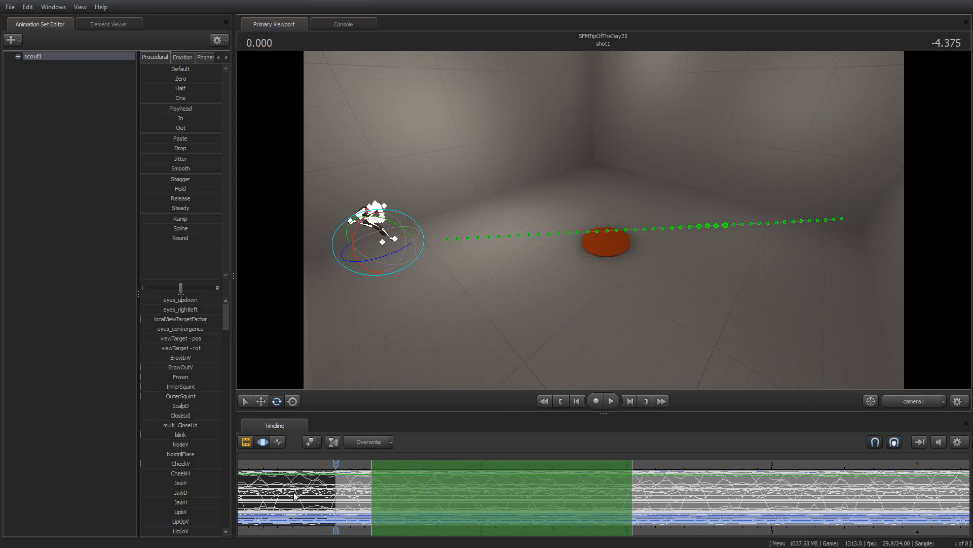
pyautogui.moveTo(335, 463); pyautogui.dragTo(424, 458)
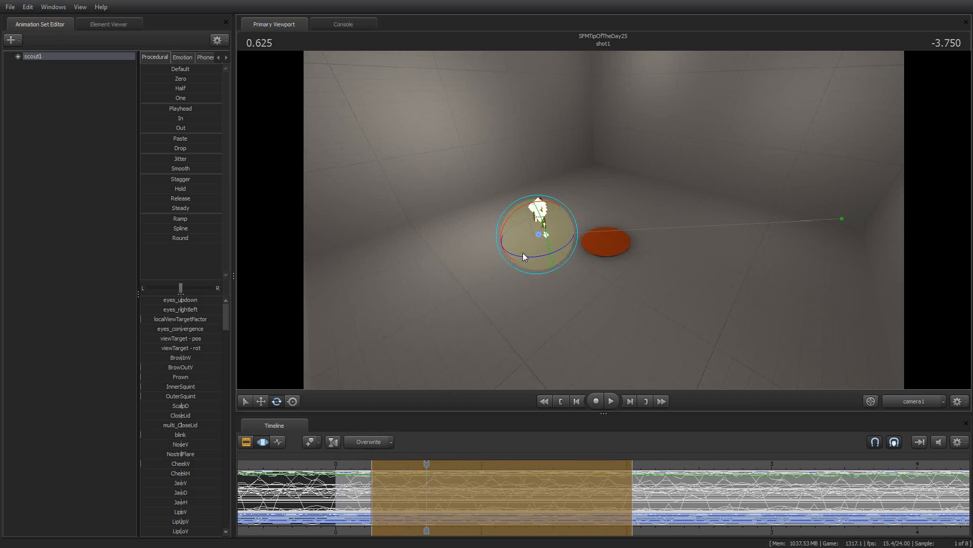
pyautogui.press('space')
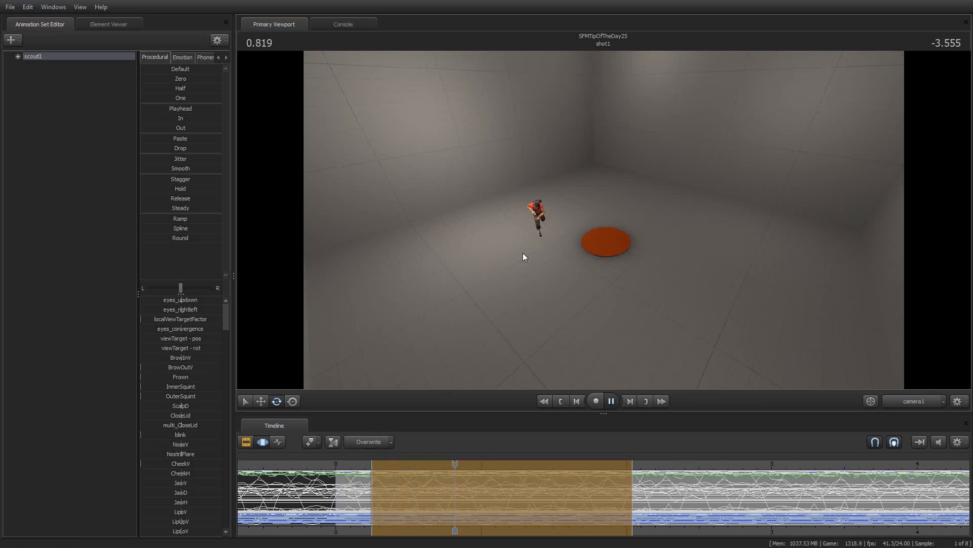
pyautogui.press('space')
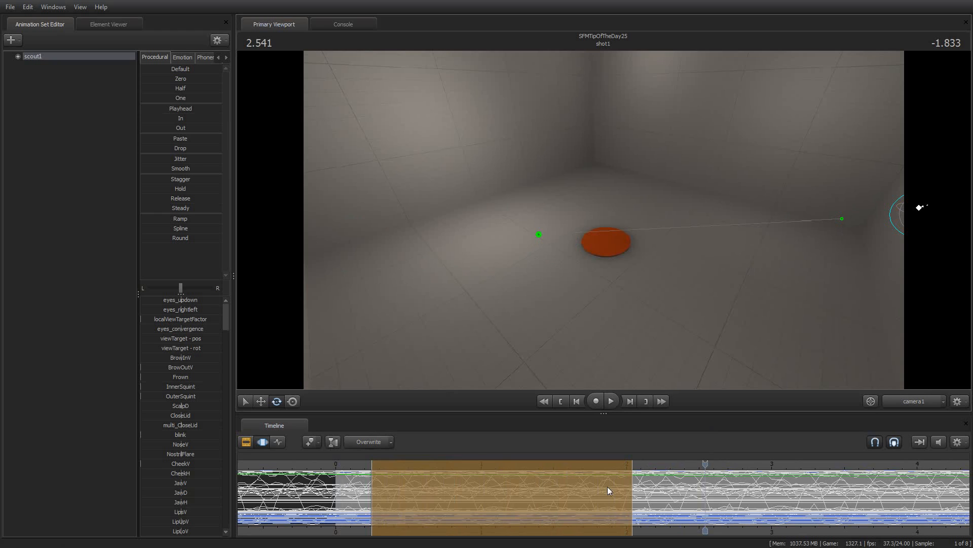
# Shorten the time selection to end at about 0.9 seconds and replay scout1's overwritten motion.
pyautogui.moveTo(635, 476); pyautogui.dragTo(467, 476)
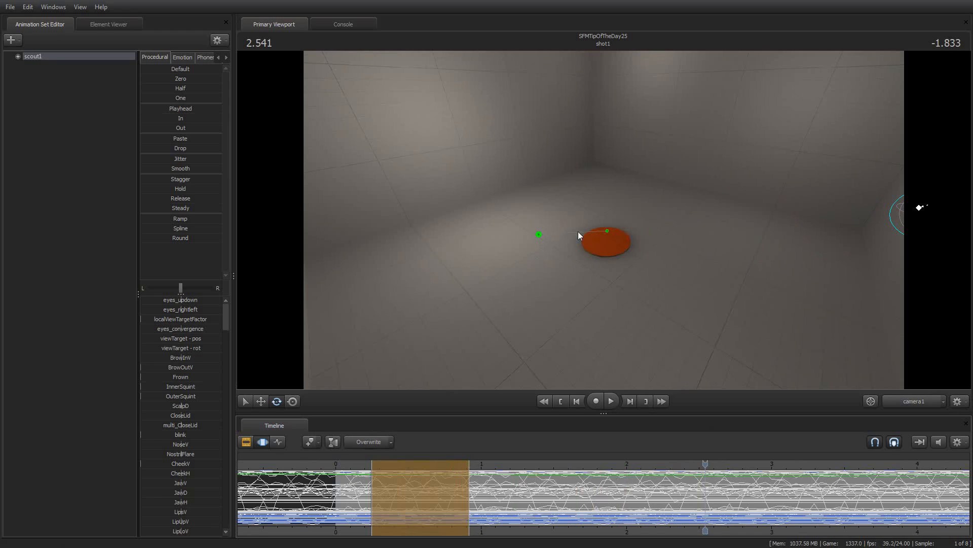
pyautogui.press('space')
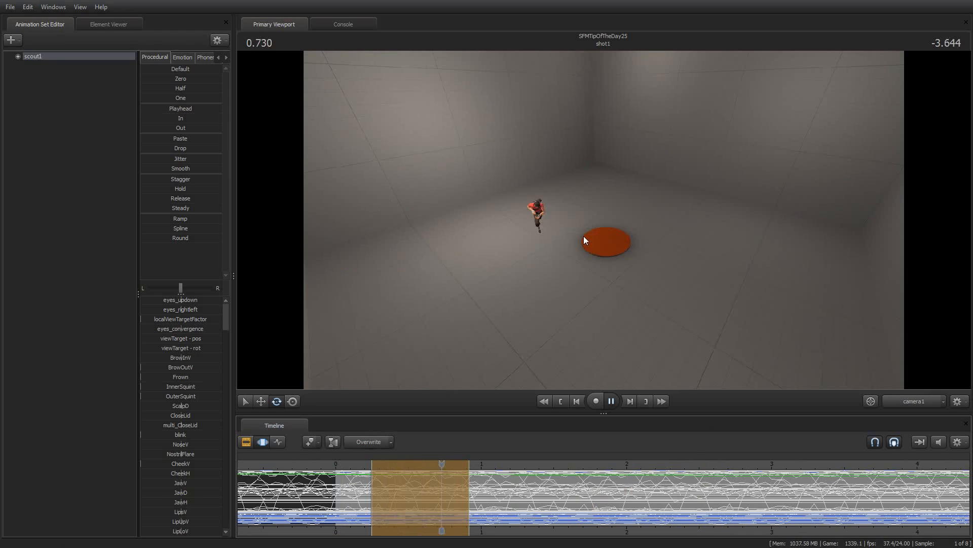
pyautogui.press('space')
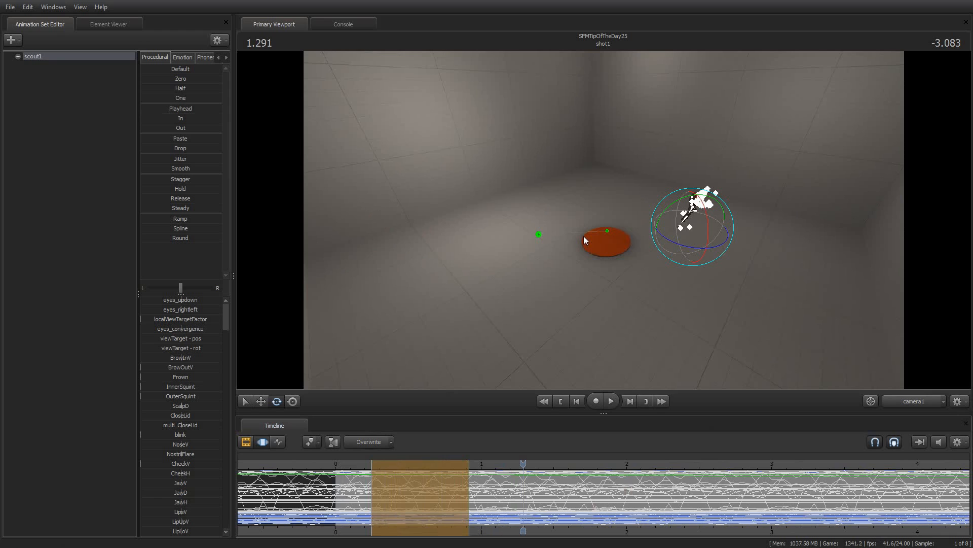
# Undo the Overwrite edit and set up Offset mode over the entire timeline.
pyautogui.hotkey('ctrl', 'z')
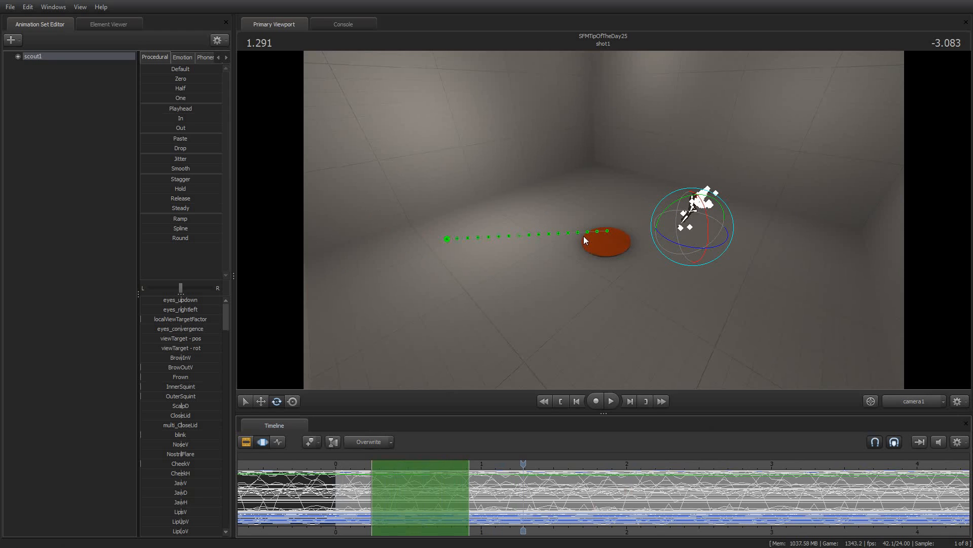
pyautogui.hotkey('ctrl', 'a')
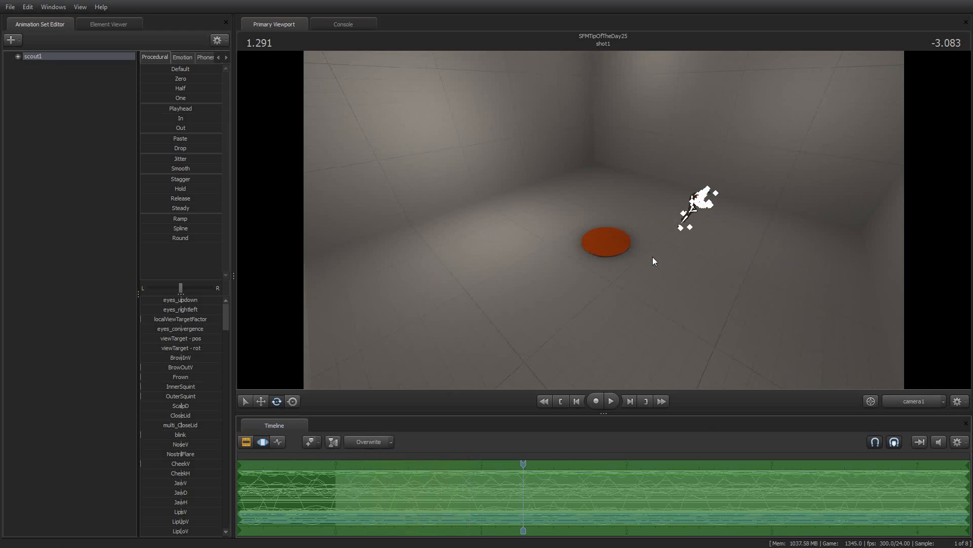
pyautogui.click(392, 442)
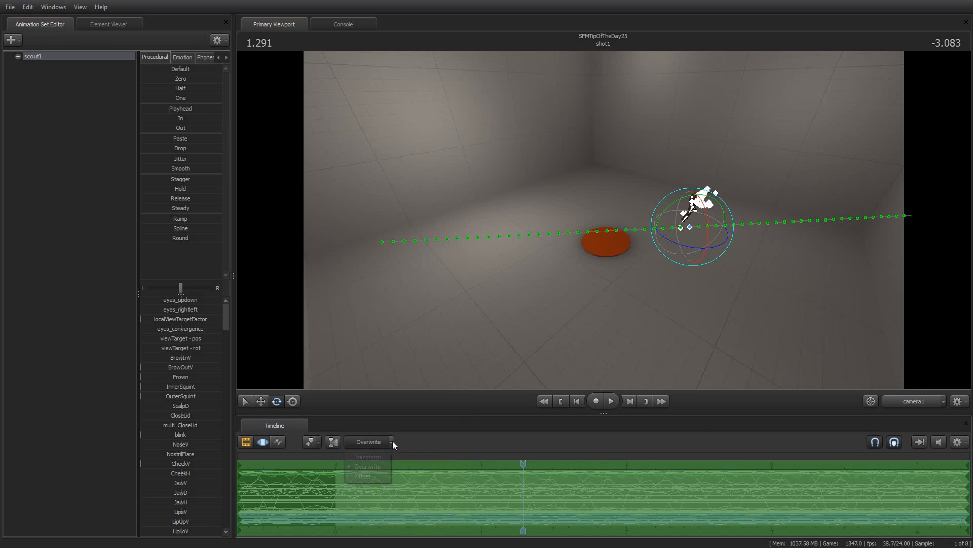
pyautogui.click(375, 475)
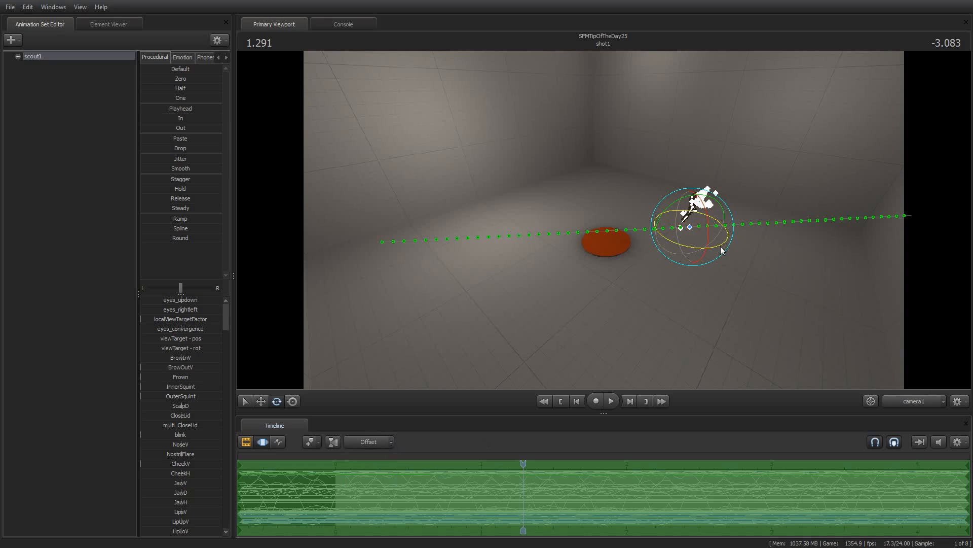
# Try rotating scout1 about its vertical axis in Offset mode, and play from the start to check its facing along the path.
pyautogui.moveTo(722, 244); pyautogui.dragTo(634, 234)
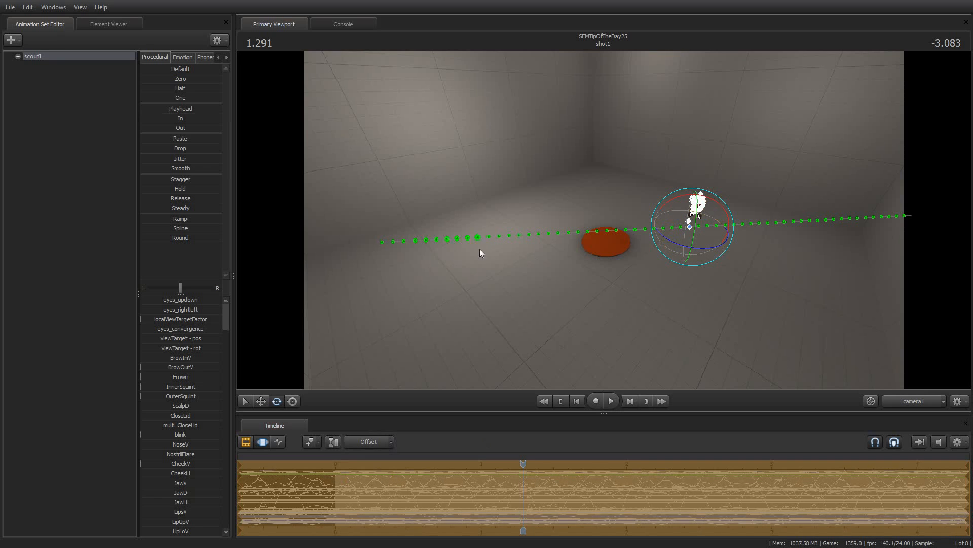
pyautogui.moveTo(708, 248); pyautogui.dragTo(722, 247)
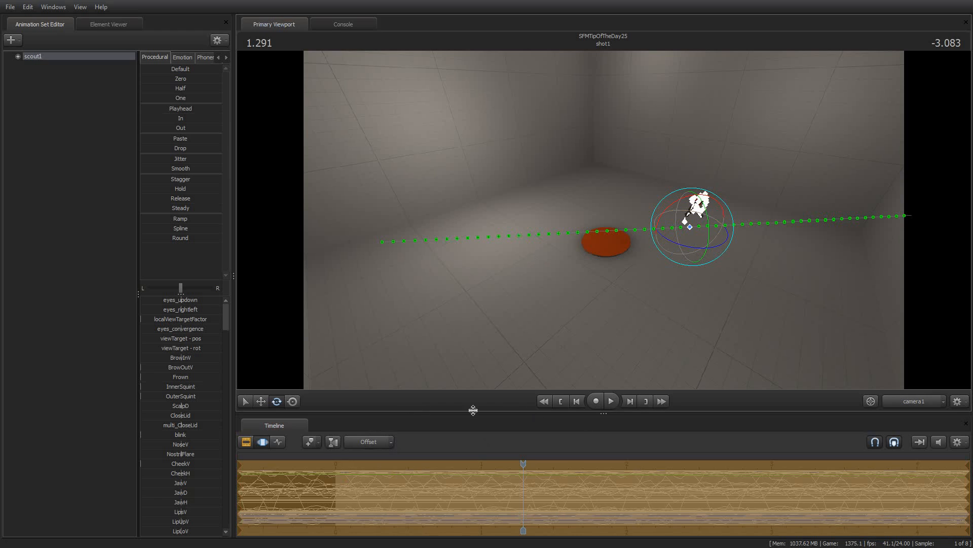
pyautogui.click(544, 401)
pyautogui.click(611, 401)
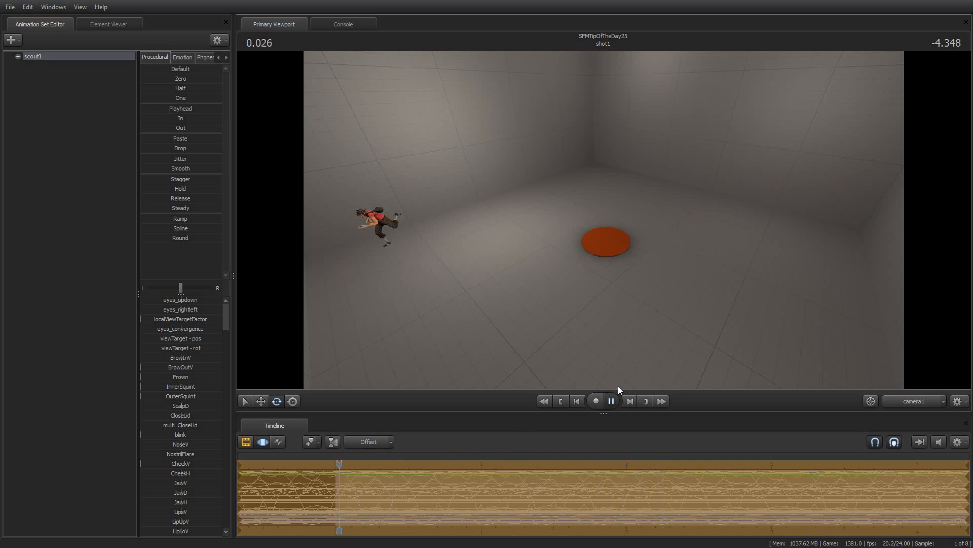
pyautogui.press('space')
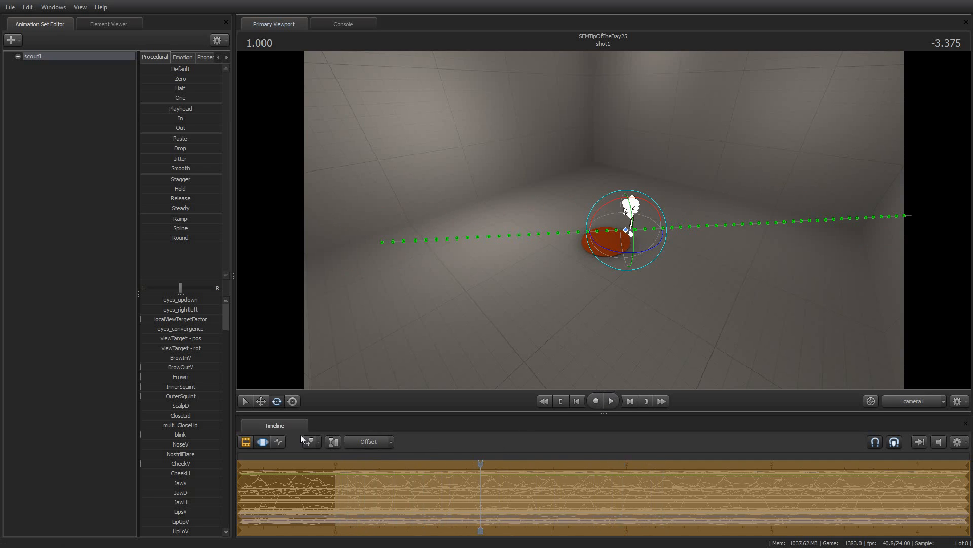
# Undo the Offset rotation and try a smaller one on scout1 at the 1-second mark.
pyautogui.hotkey('ctrl', 'z')
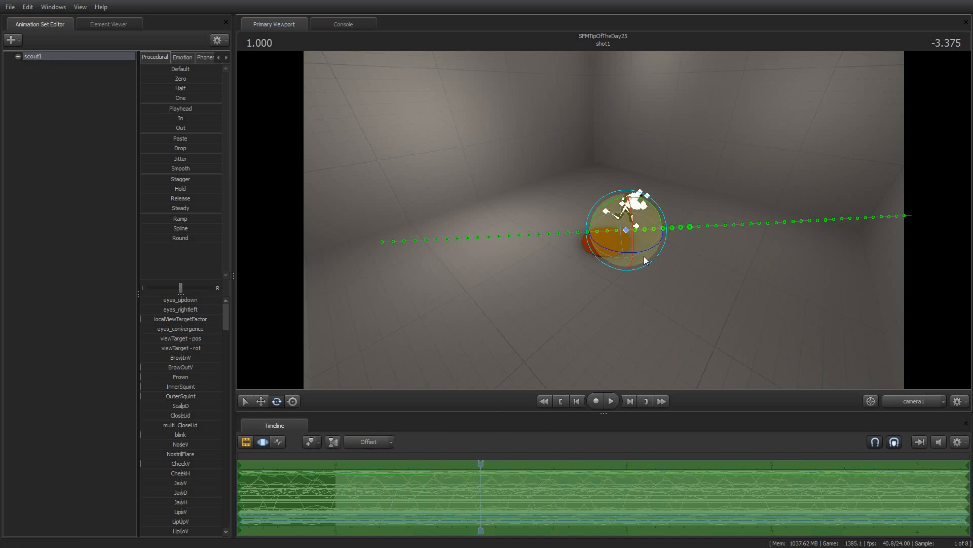
pyautogui.moveTo(644, 251); pyautogui.dragTo(625, 252)
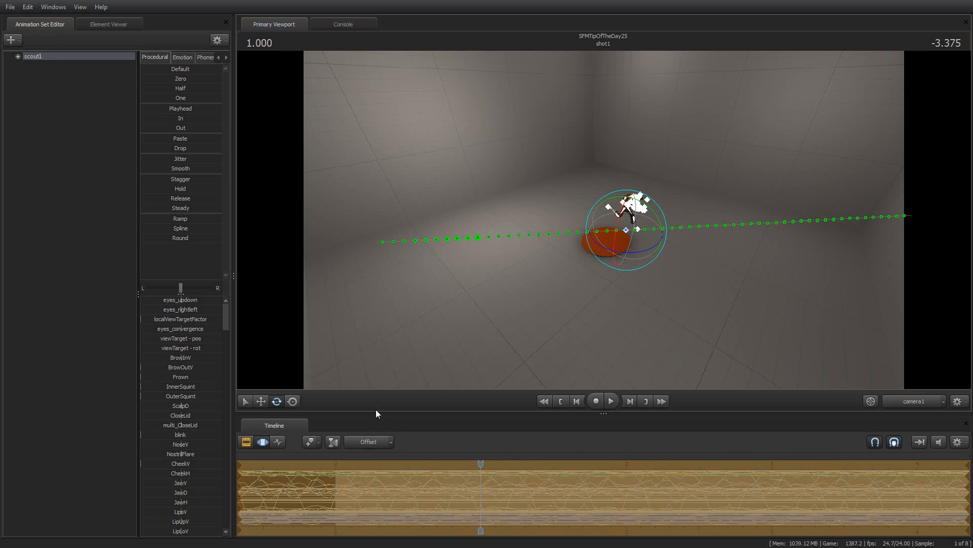
pyautogui.hotkey('ctrl', 'z')
# Try rotating scout1 at the 1-second mark first in Transform mode and again in Overwrite mode to compare the two.
pyautogui.click(392, 442)
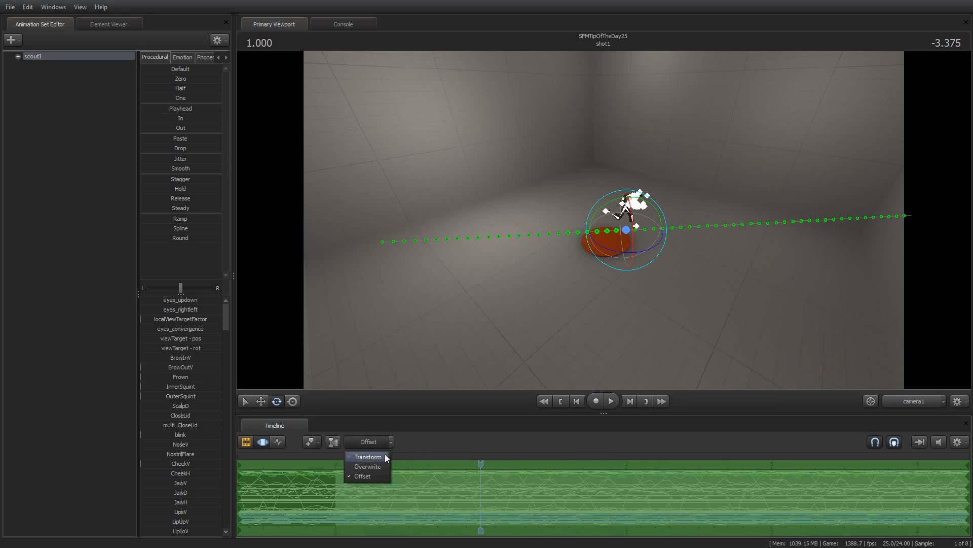
pyautogui.click(380, 454)
pyautogui.moveTo(635, 251); pyautogui.dragTo(654, 239)
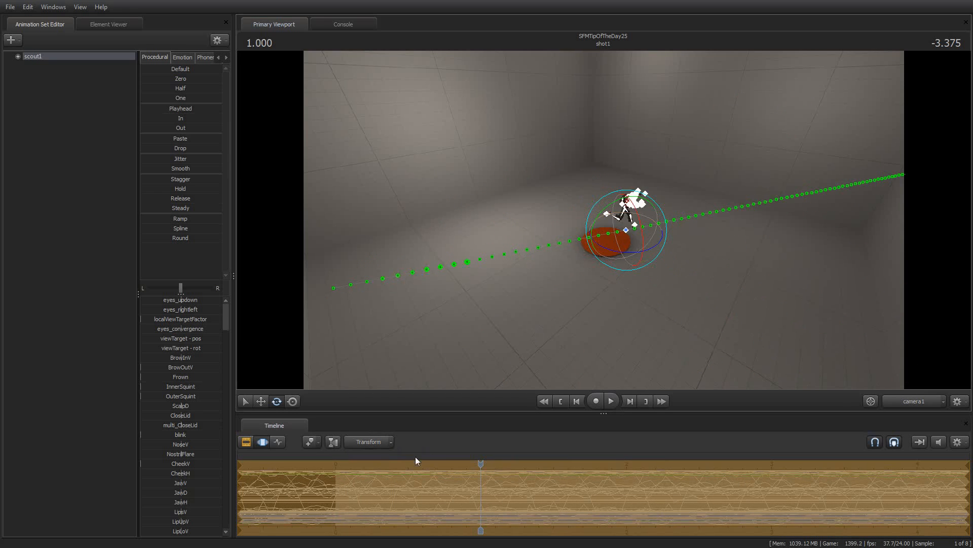
pyautogui.click(391, 443)
pyautogui.click(380, 466)
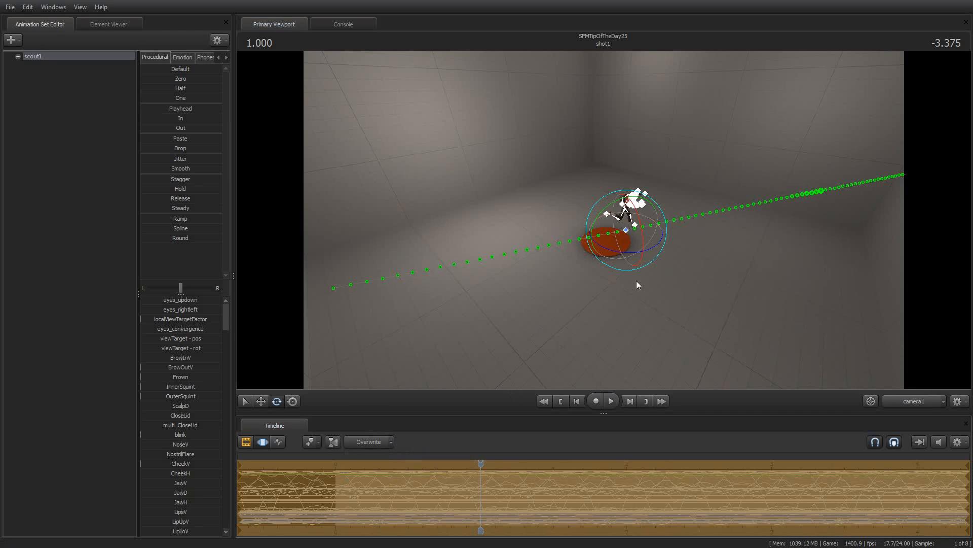
pyautogui.moveTo(652, 249)
pyautogui.mouseDown()
pyautogui.moveTo(535, 241)
pyautogui.moveTo(662, 244)
pyautogui.mouseUp()
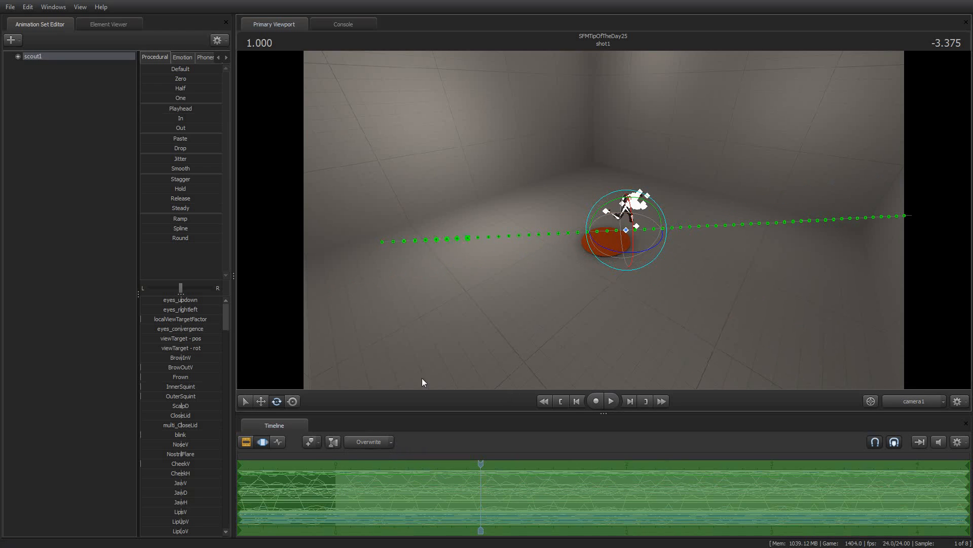
# Rotate scout1 about its vertical axis in Offset mode over the entire timeline and play the shot from its start.
pyautogui.click(391, 442)
pyautogui.click(381, 473)
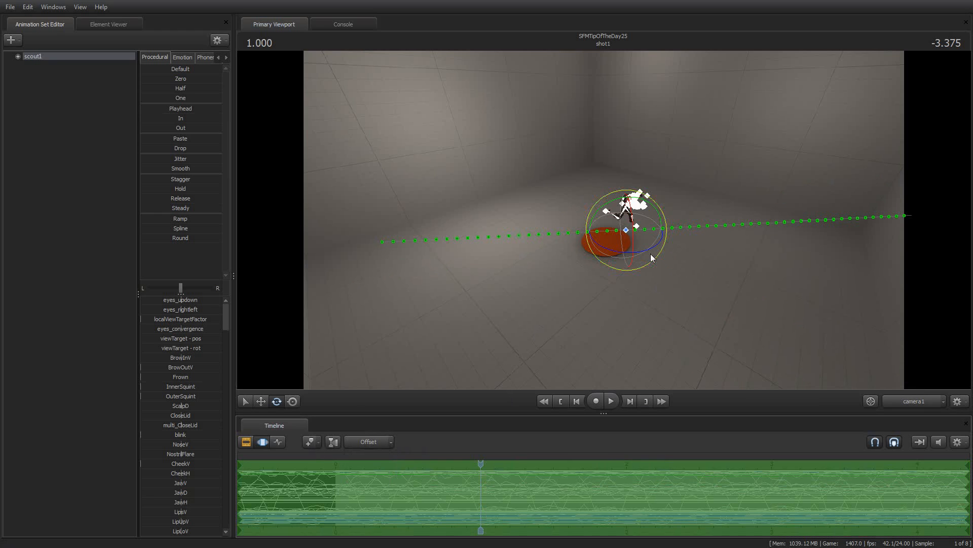
pyautogui.moveTo(653, 252); pyautogui.dragTo(580, 241)
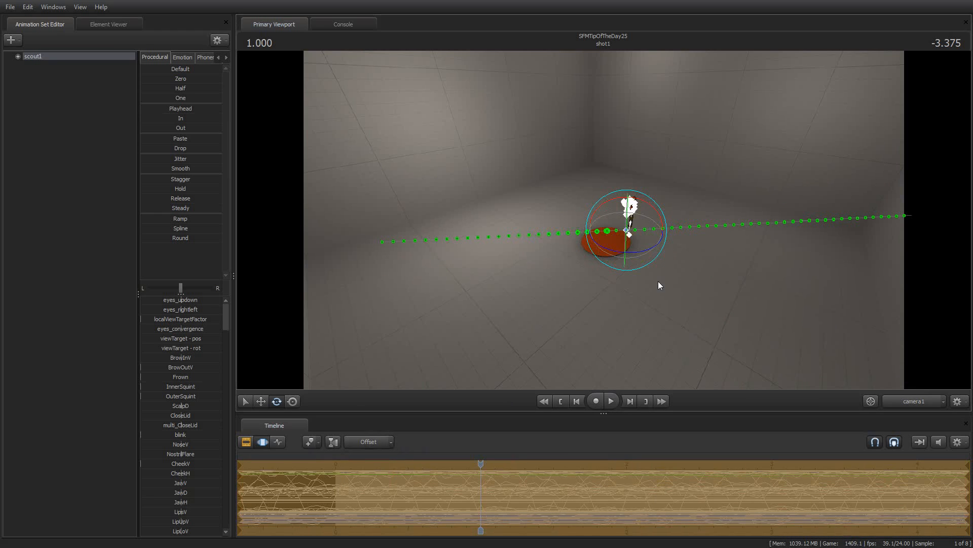
pyautogui.press('space')
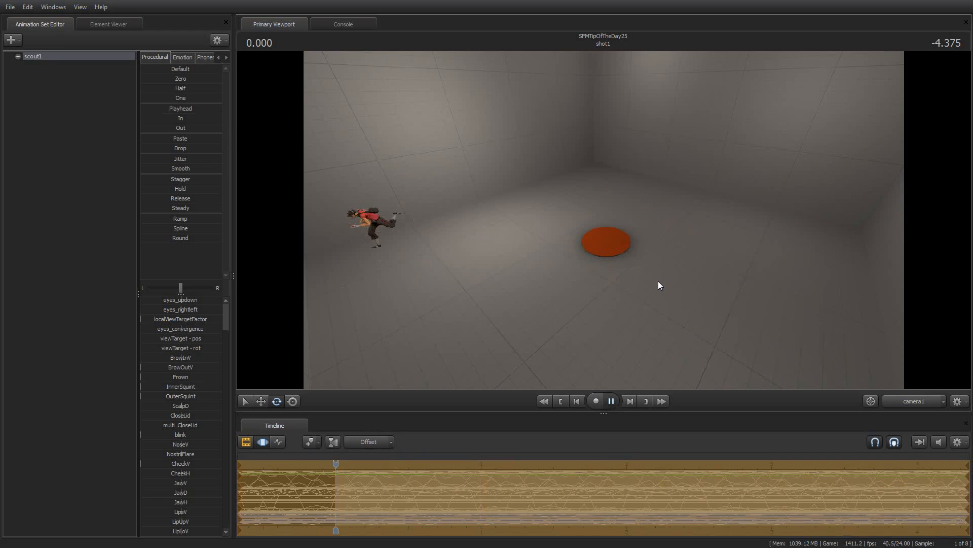